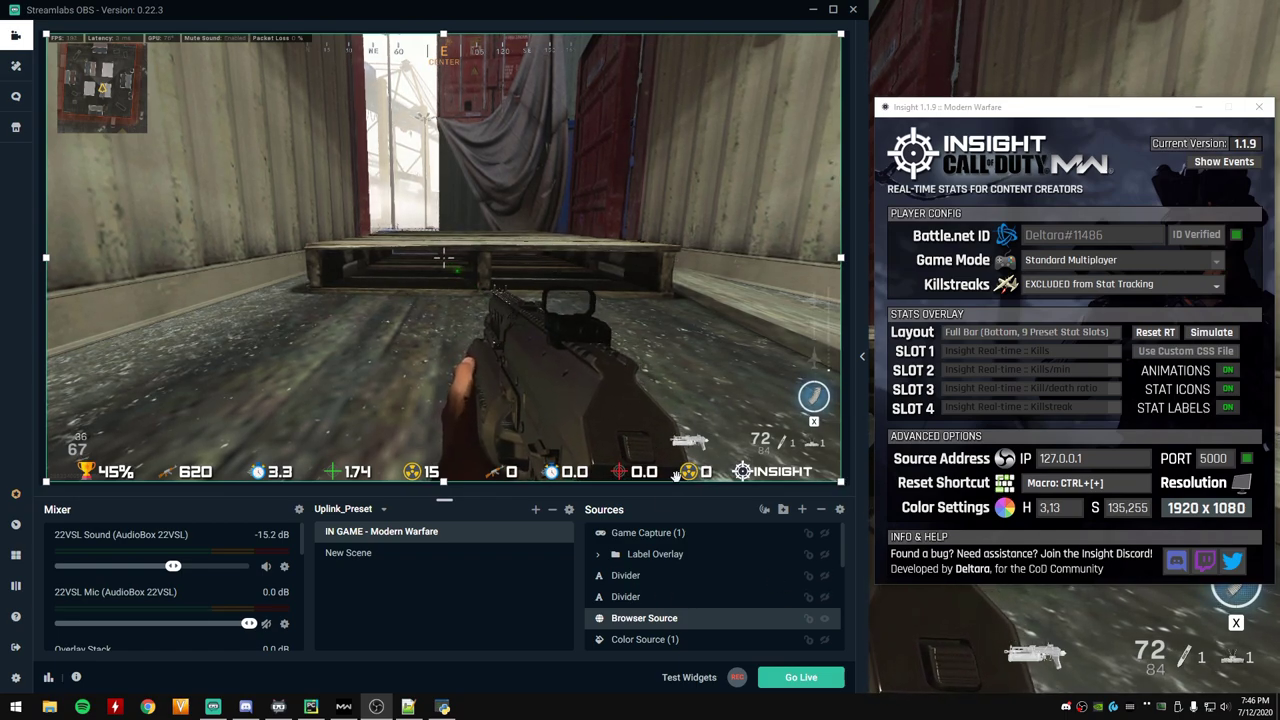
{"action": "right_click", "coordinate": [628, 620]}
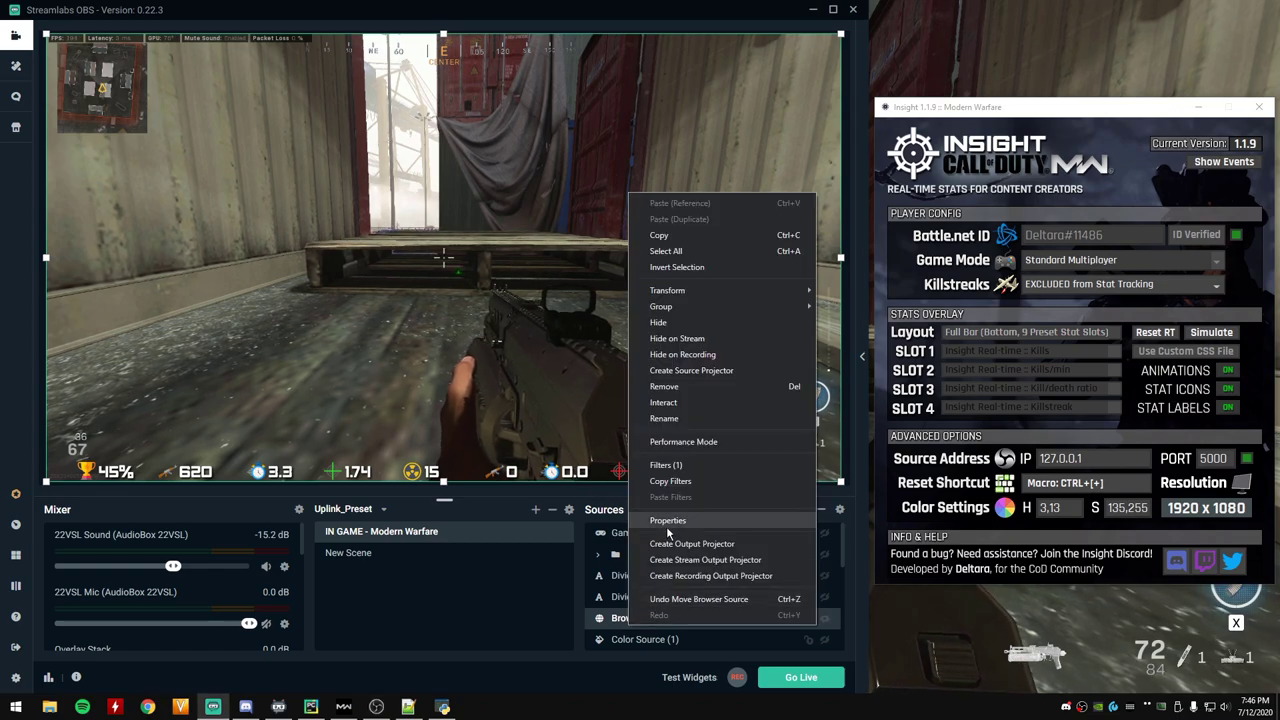
{"action": "left_click", "coordinate": [667, 522]}
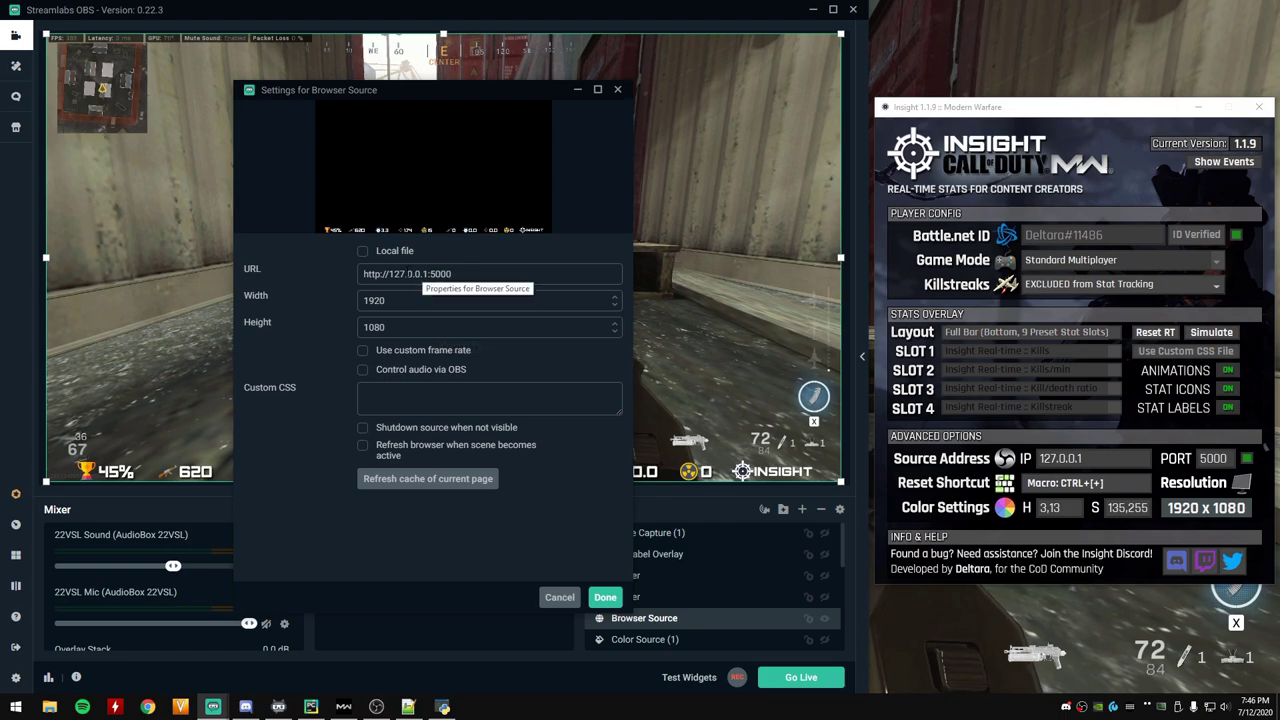
{"action": "left_click_drag", "start_coordinate": [389, 274], "coordinate": [435, 274]}
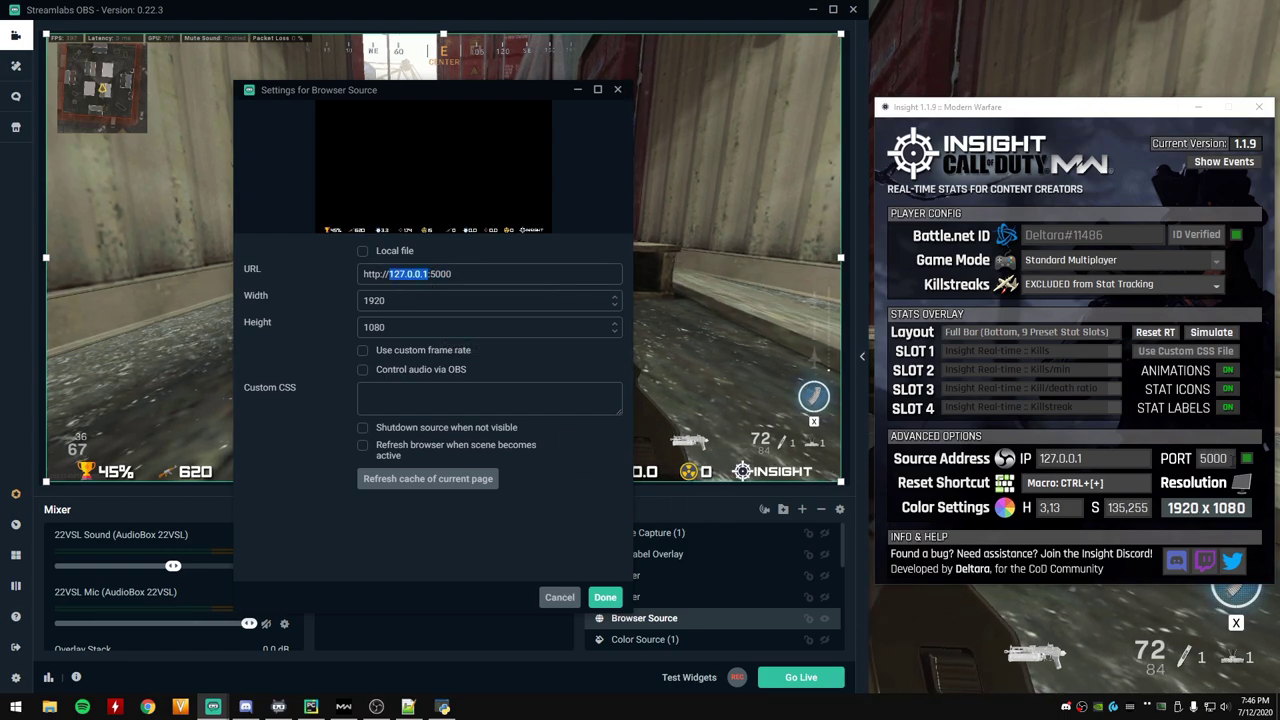
{"action": "left_click", "coordinate": [1194, 474]}
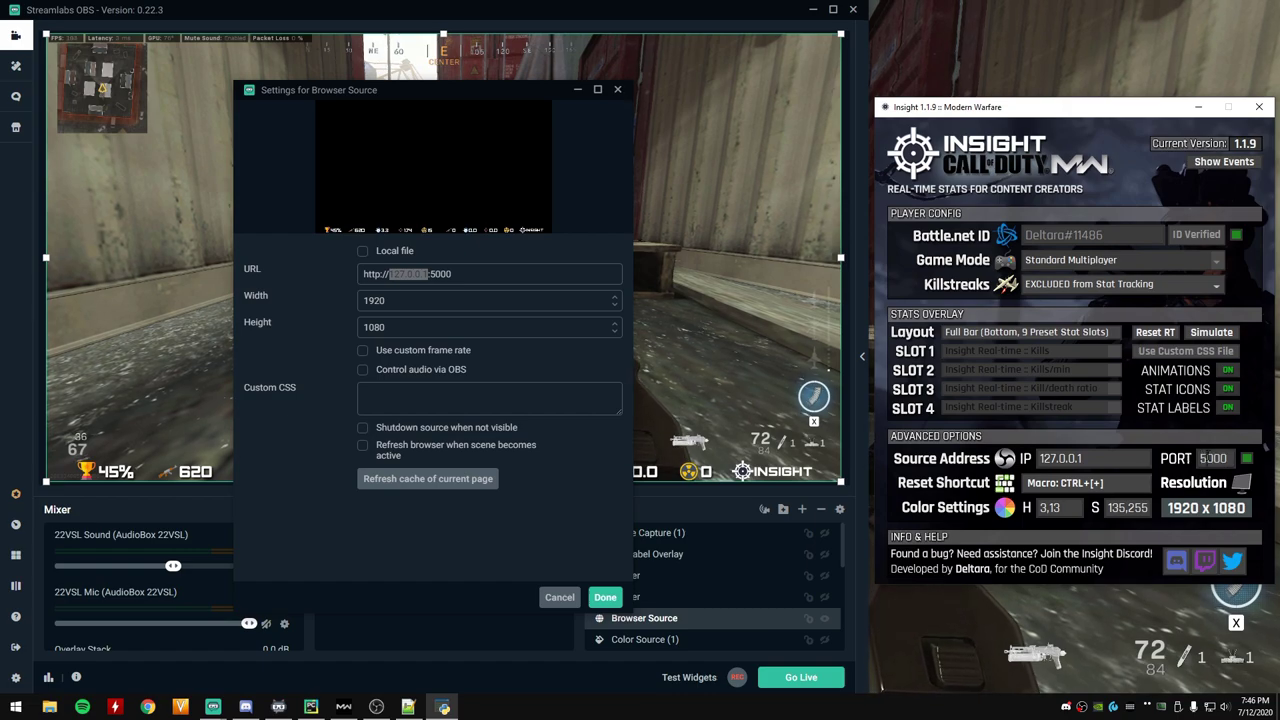
{"action": "left_click", "coordinate": [461, 474]}
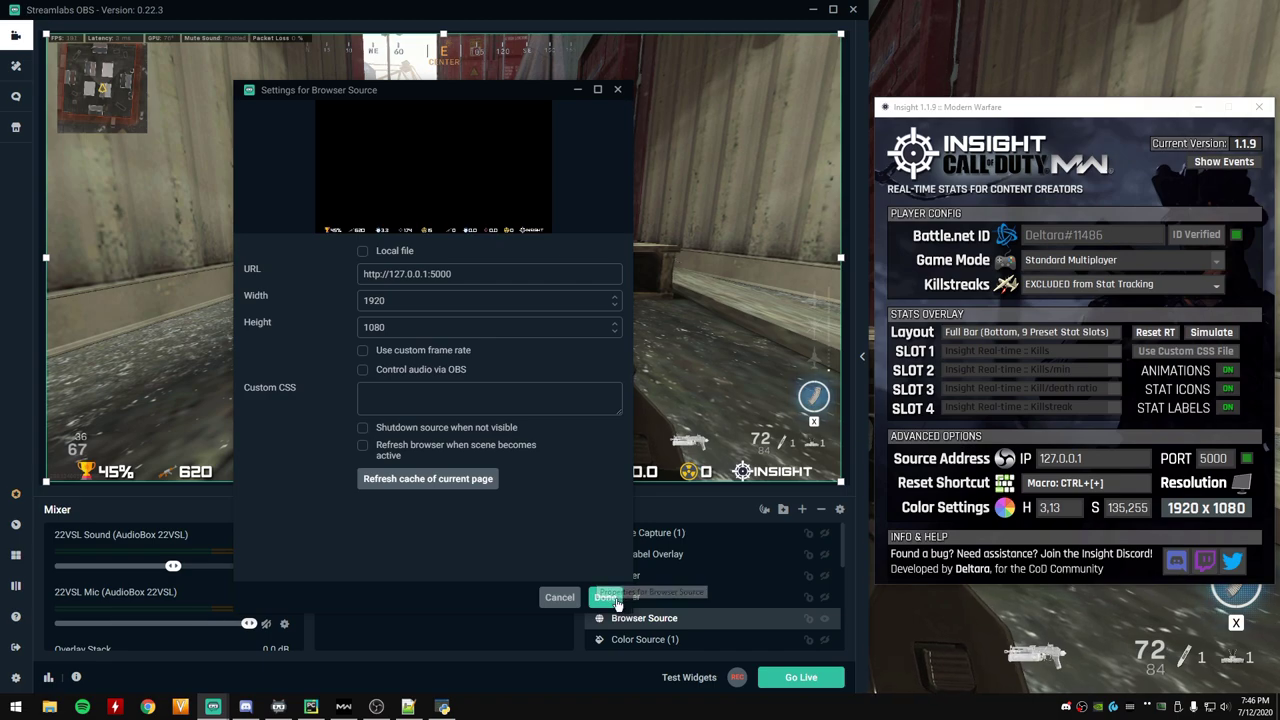
{"action": "left_click", "coordinate": [612, 597]}
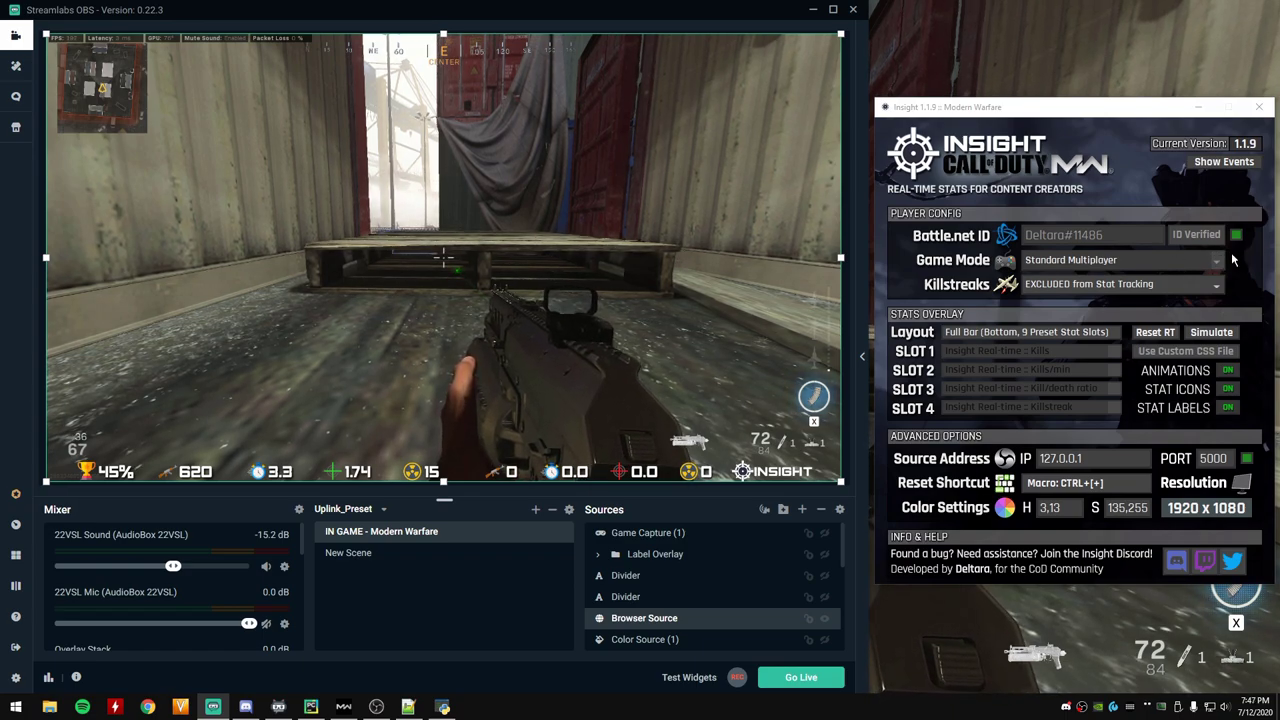
Step: Keep Killstreaks set to EXCLUDED from stat tracking and bring up the Layout choices
{"action": "left_click", "coordinate": [1063, 286]}
{"action": "key", "text": "Up"}
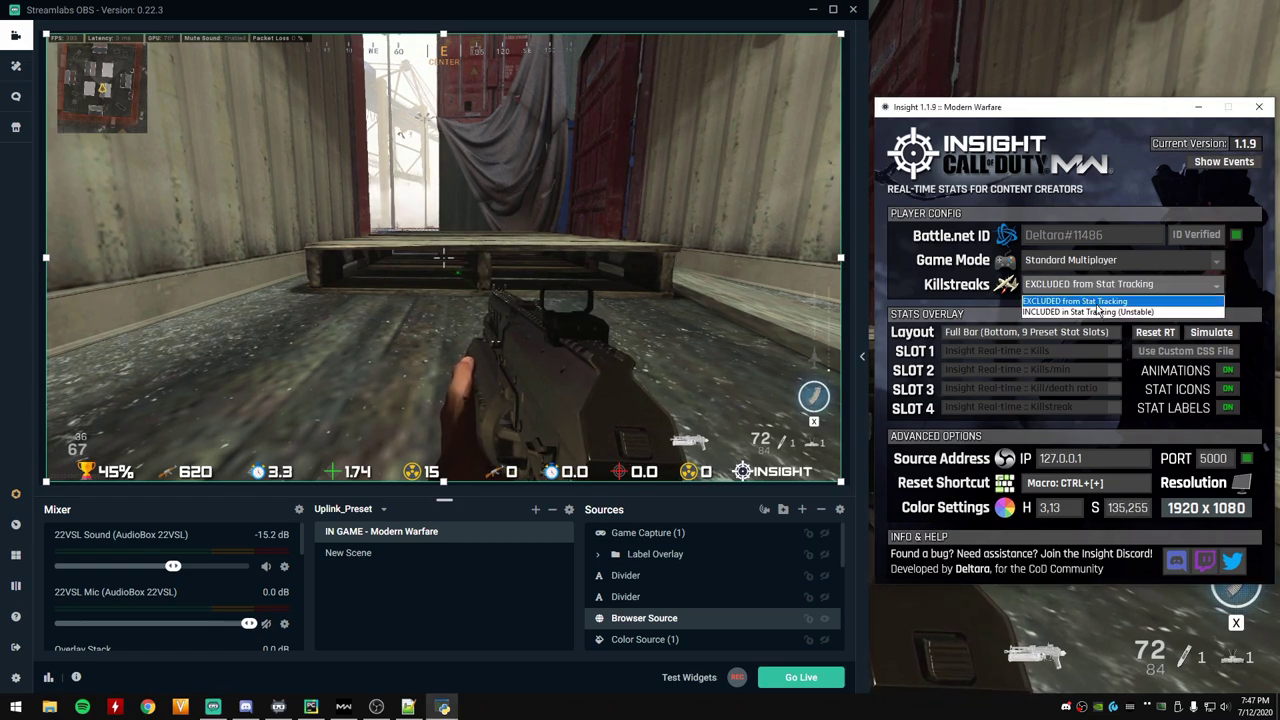
{"action": "key", "text": "Return"}
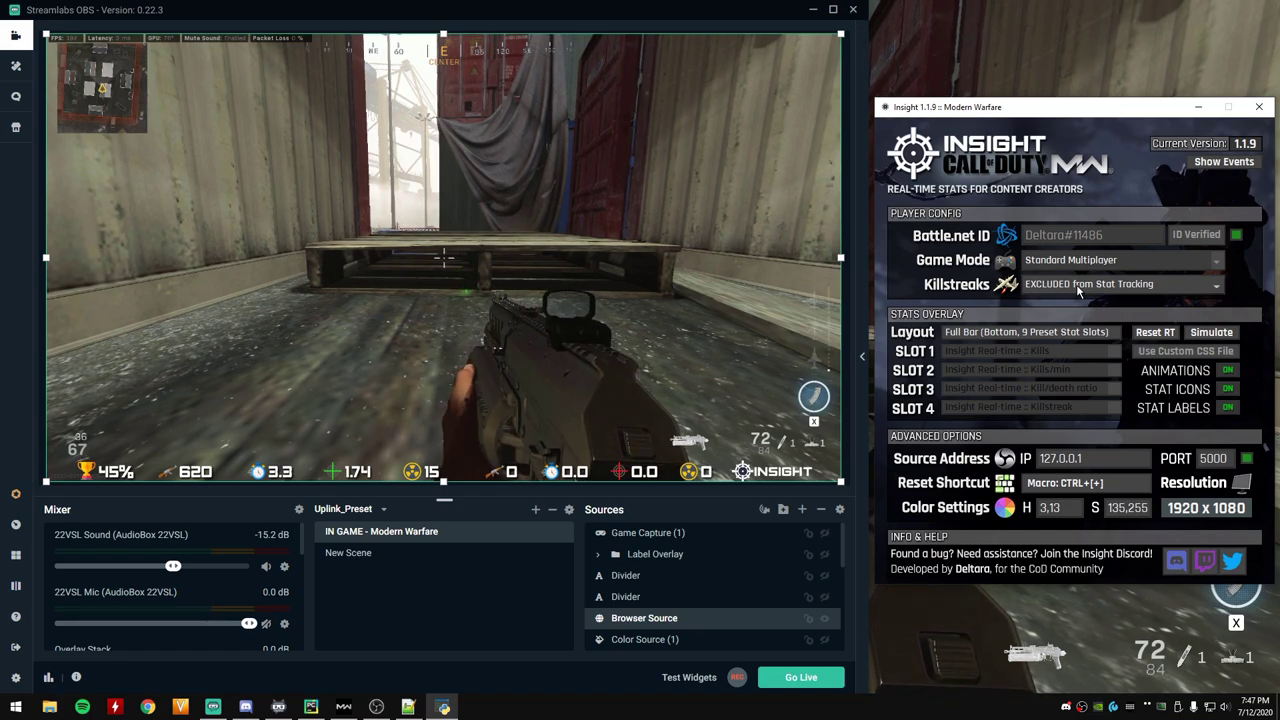
{"action": "left_click", "coordinate": [993, 332]}
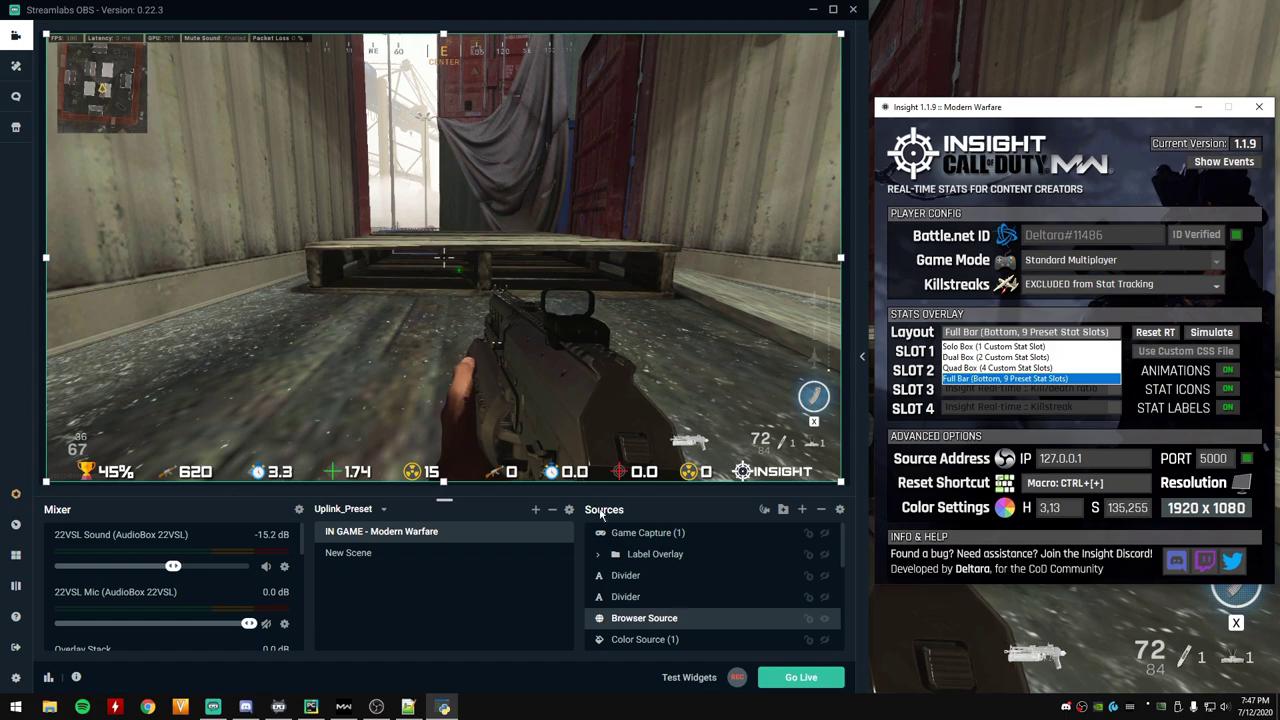
Step: Keep the Full Bar layout, start simulated stats, and toggle animations off and back on
{"action": "left_click", "coordinate": [1110, 332]}
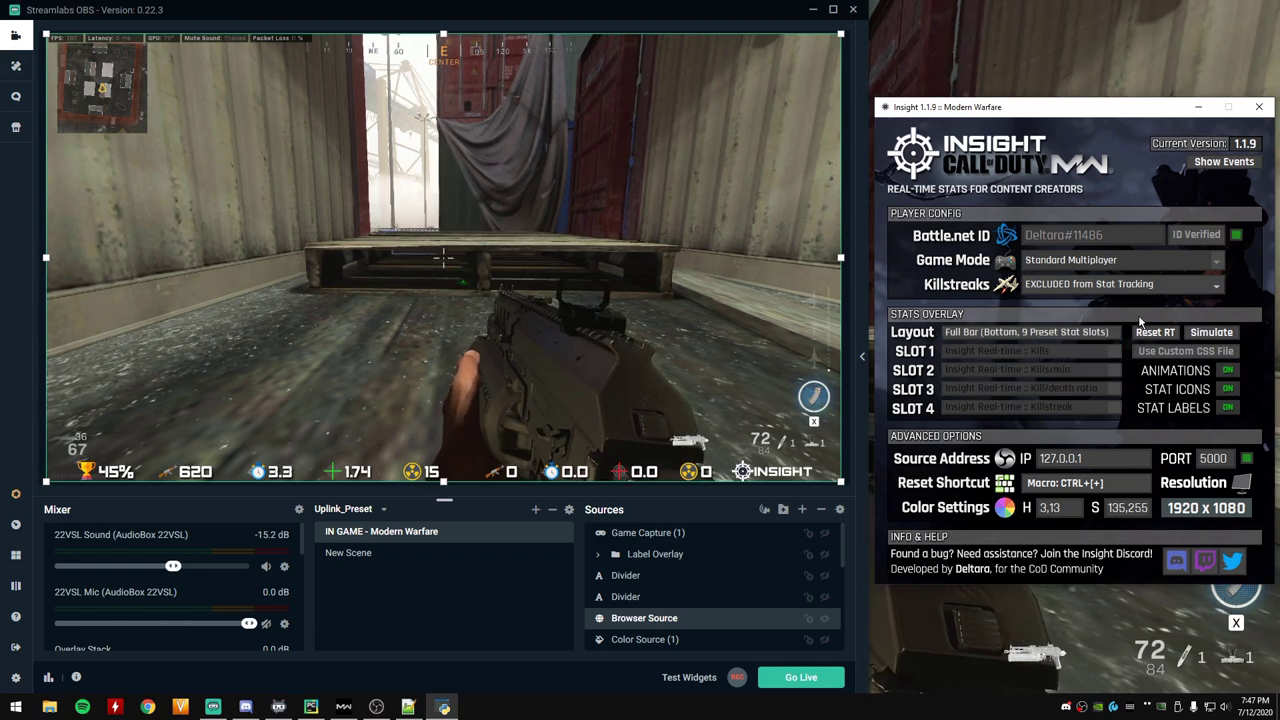
{"action": "left_click", "coordinate": [1226, 334]}
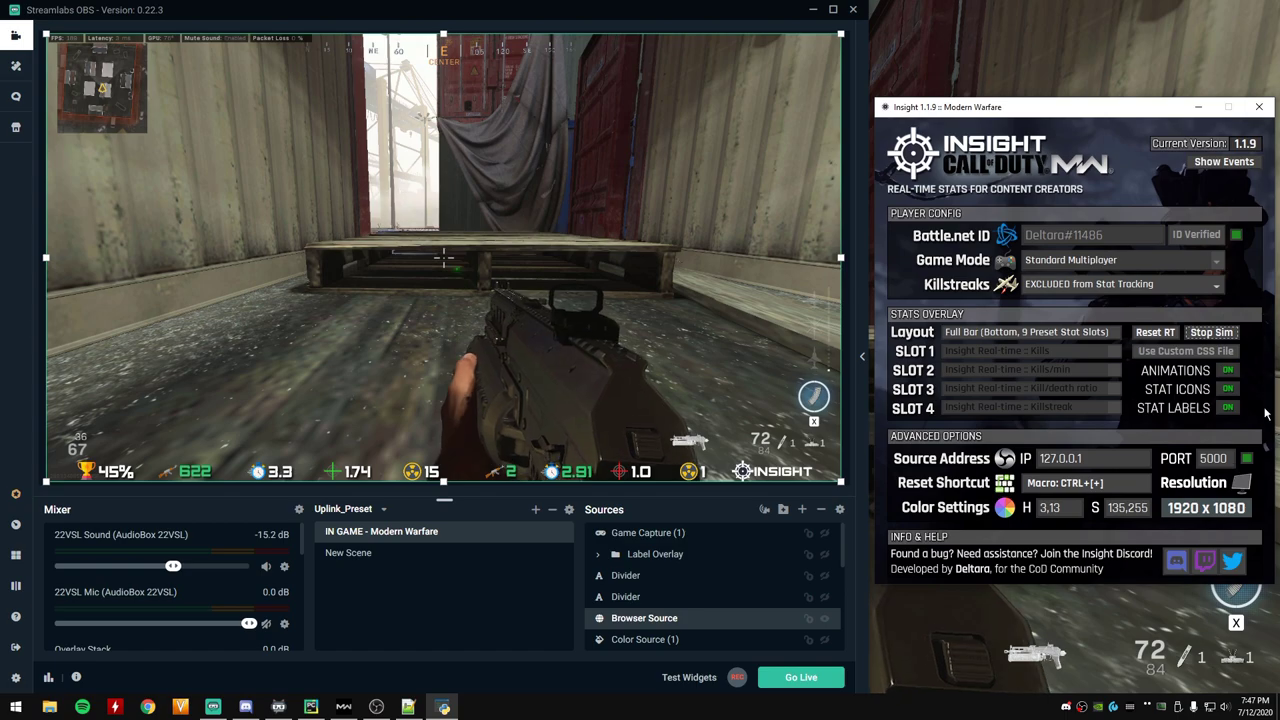
{"action": "left_click", "coordinate": [1230, 371]}
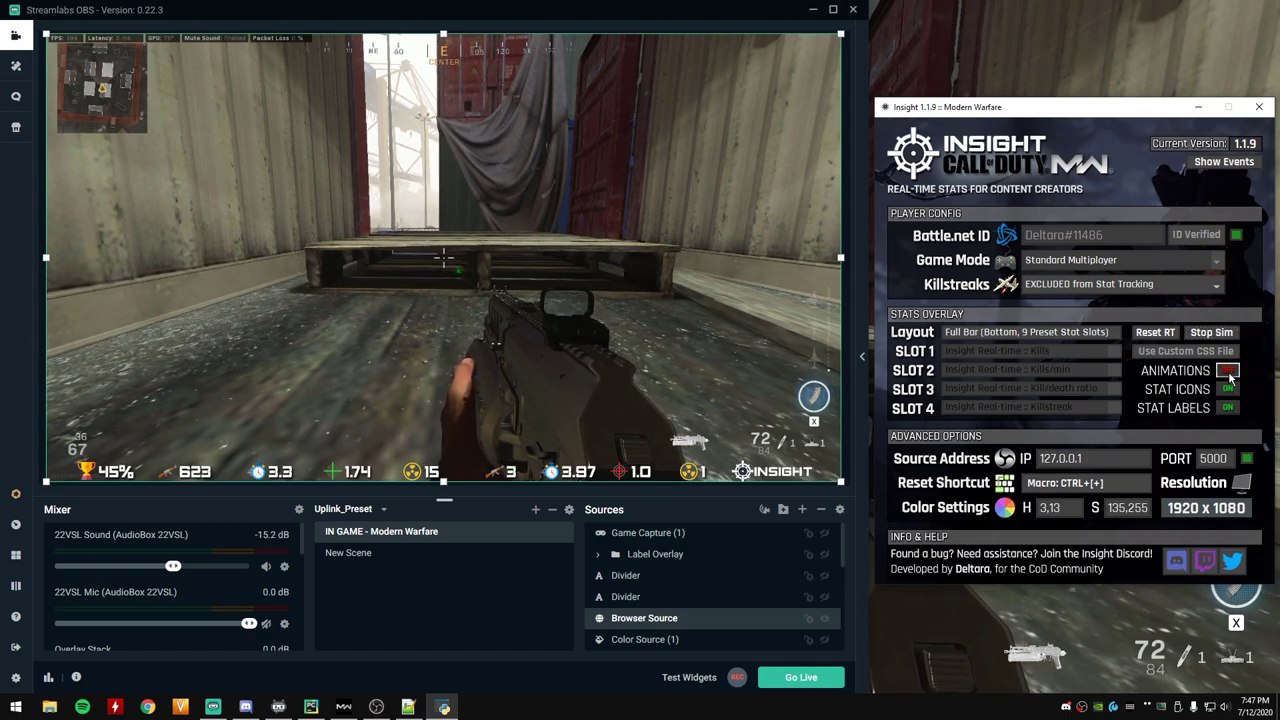
{"action": "left_click", "coordinate": [1233, 371]}
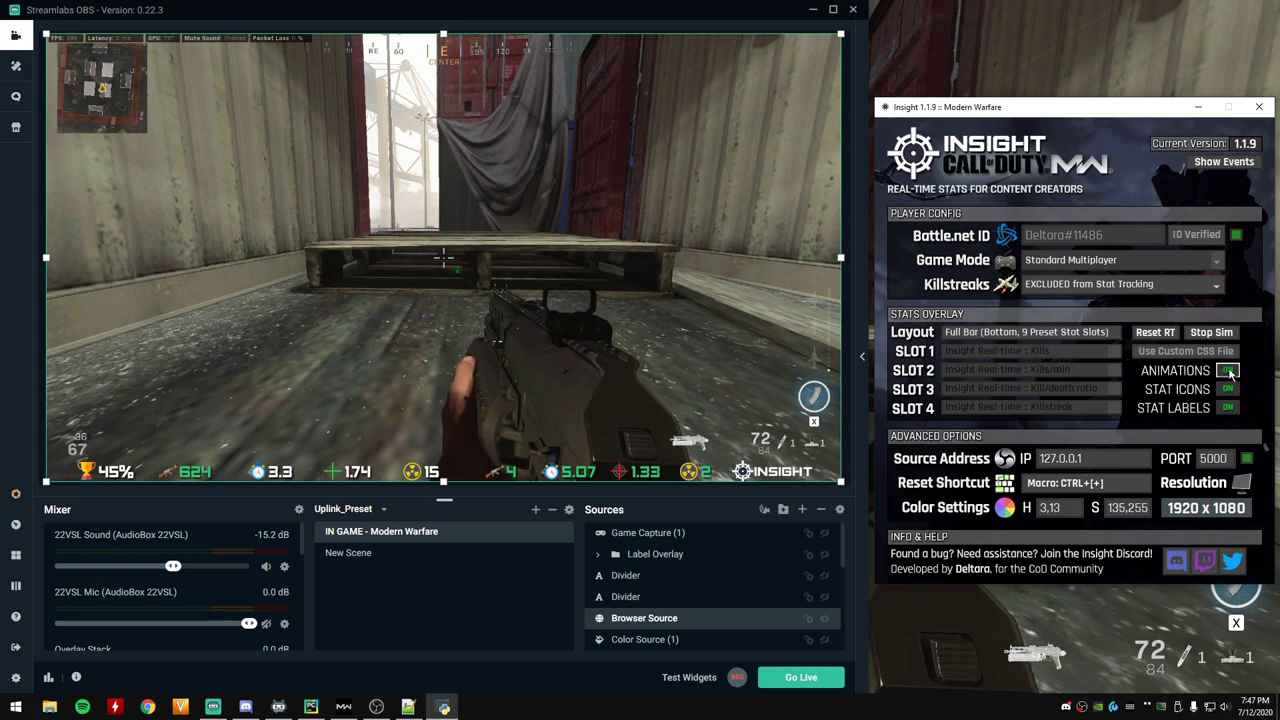
Step: Switch the overlay to the Quad Box layout and move the stats box lower right
{"action": "left_click", "coordinate": [1025, 332]}
{"action": "left_click", "coordinate": [1000, 368]}
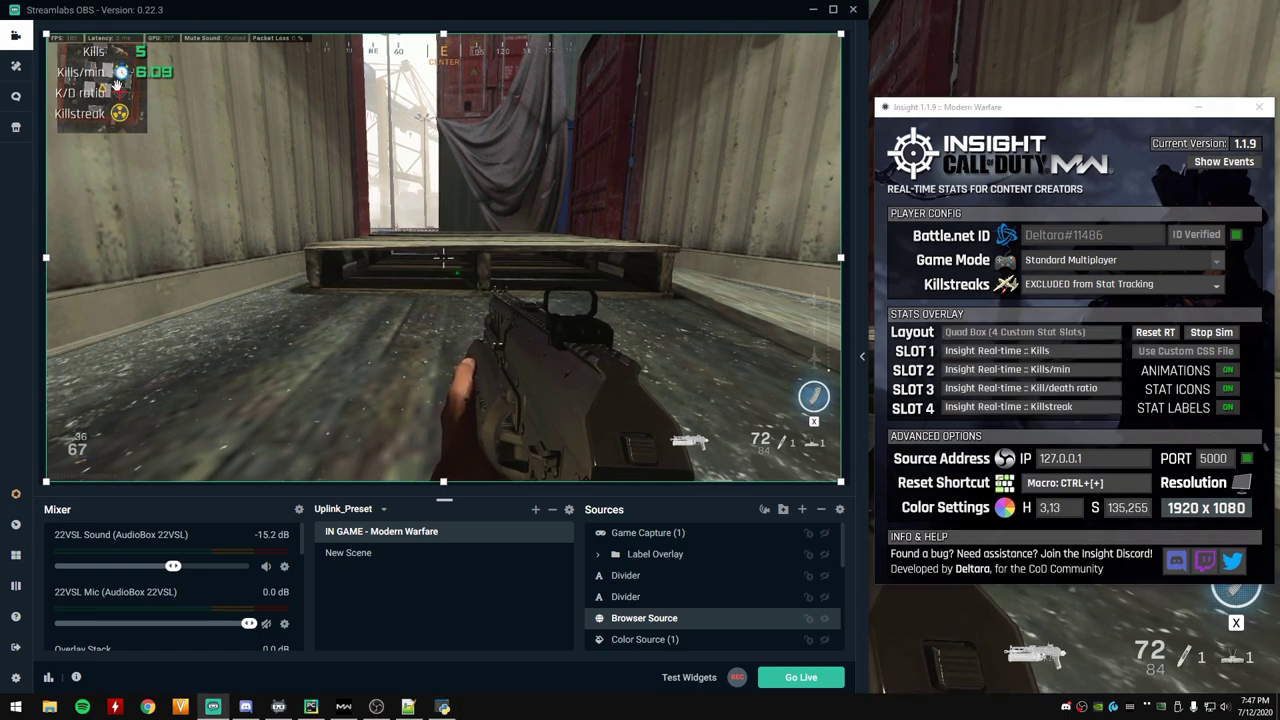
{"action": "left_click_drag", "start_coordinate": [116, 88], "coordinate": [141, 204]}
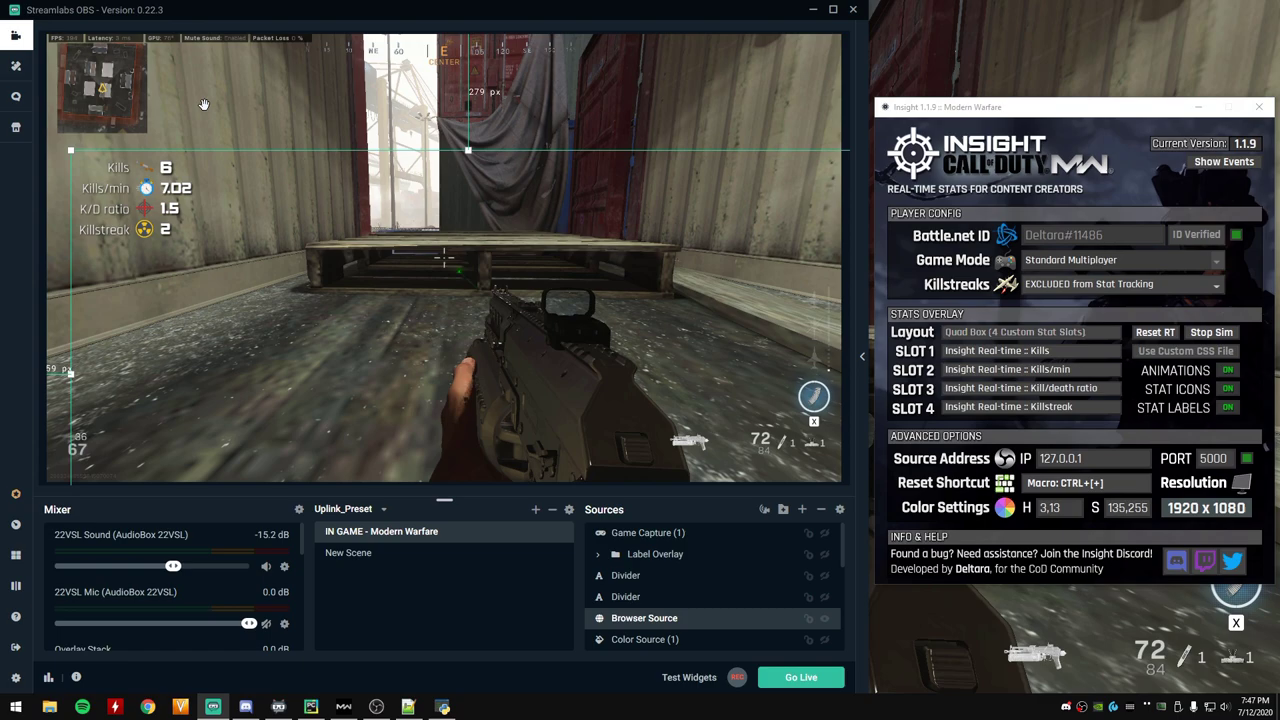
Step: Toggle animations, stat icons and stat labels, ending with all three turned on
{"action": "left_click", "coordinate": [1233, 371]}
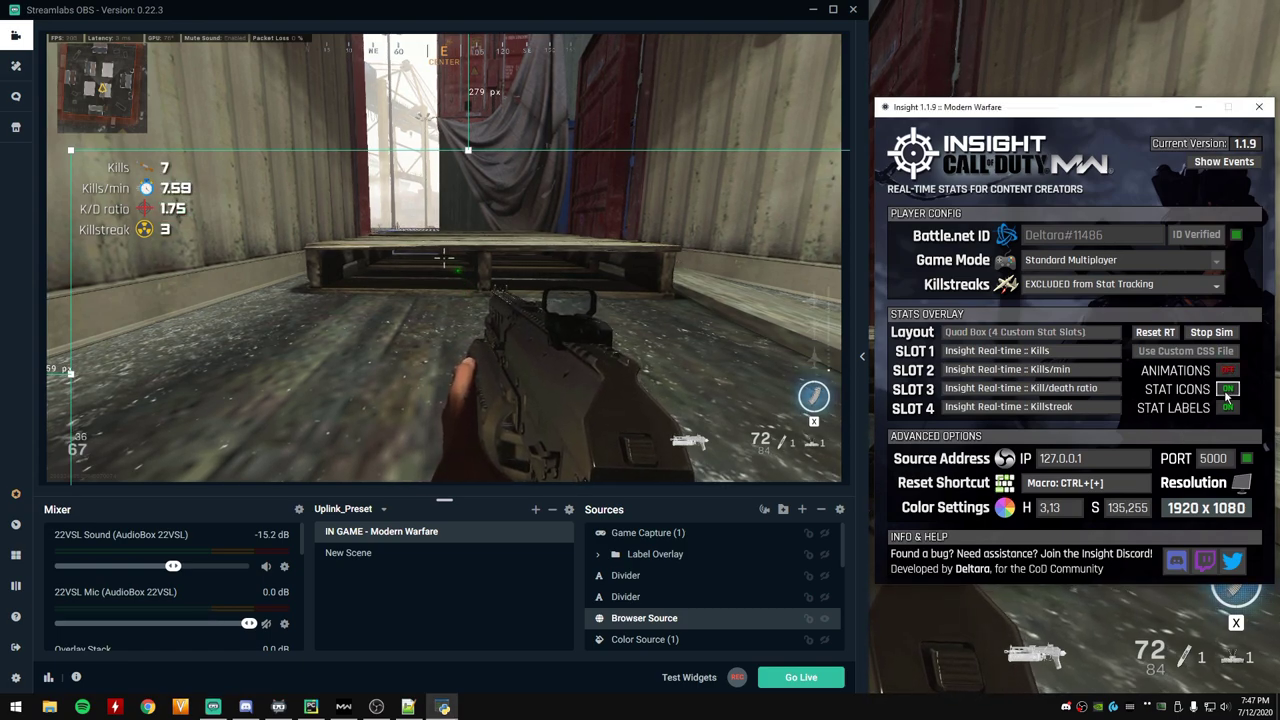
{"action": "left_click", "coordinate": [1228, 391]}
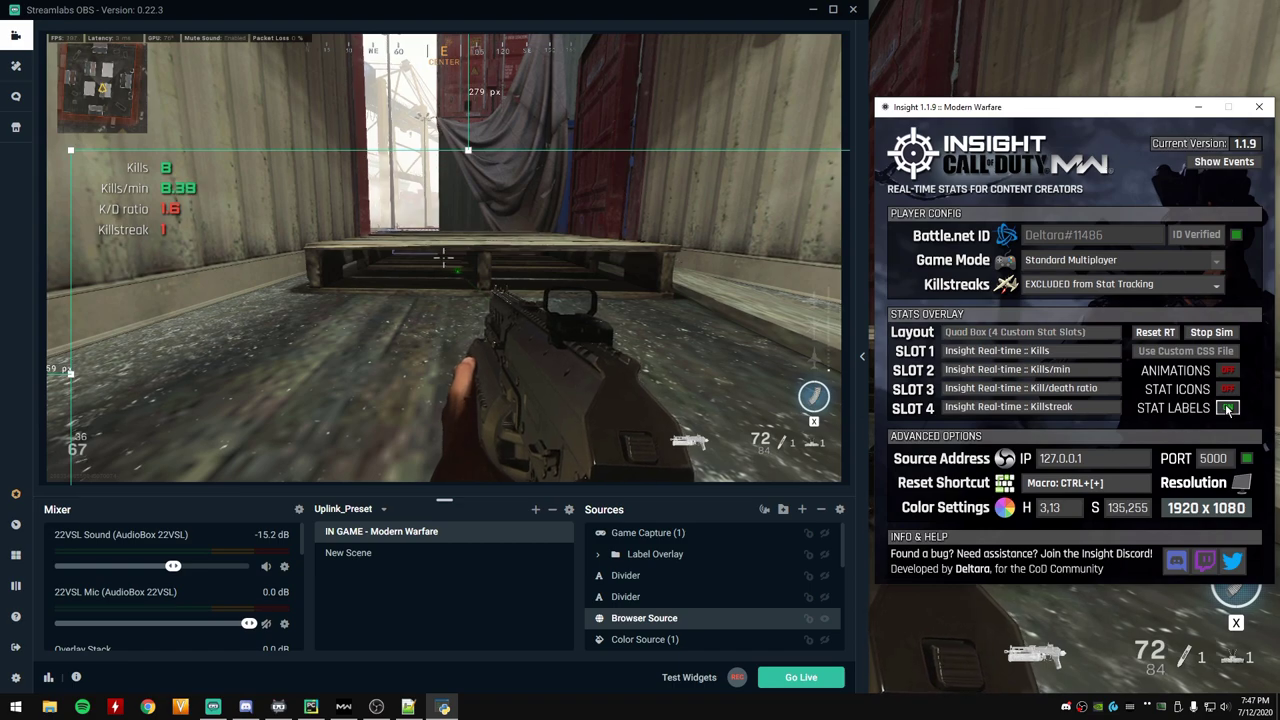
{"action": "left_click", "coordinate": [1228, 409]}
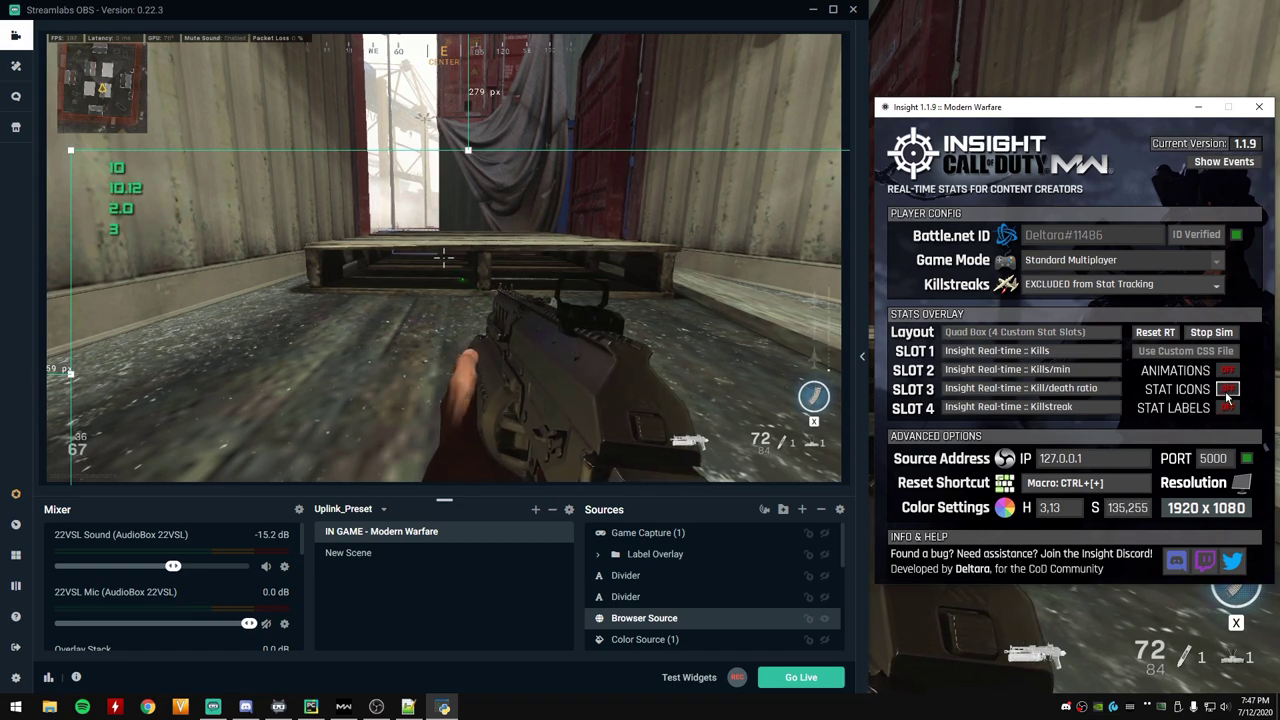
{"action": "left_click", "coordinate": [1228, 390]}
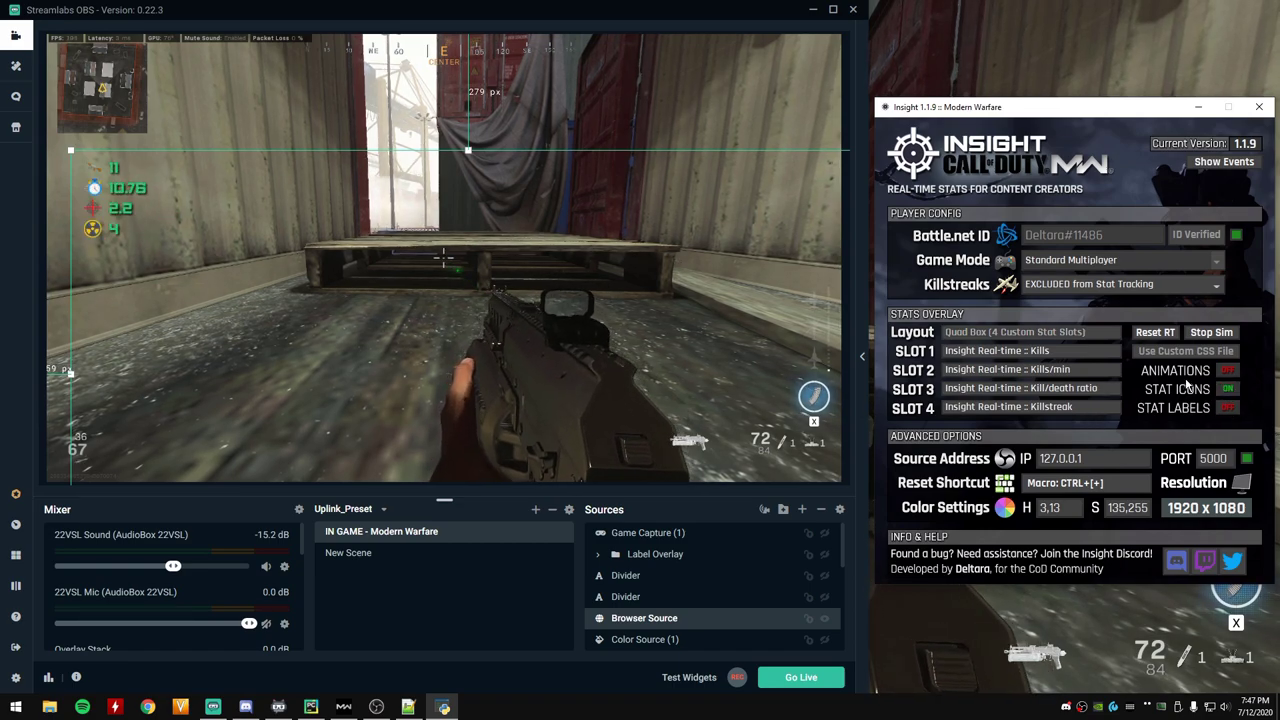
{"action": "left_click", "coordinate": [1228, 389]}
{"action": "left_click", "coordinate": [1228, 408]}
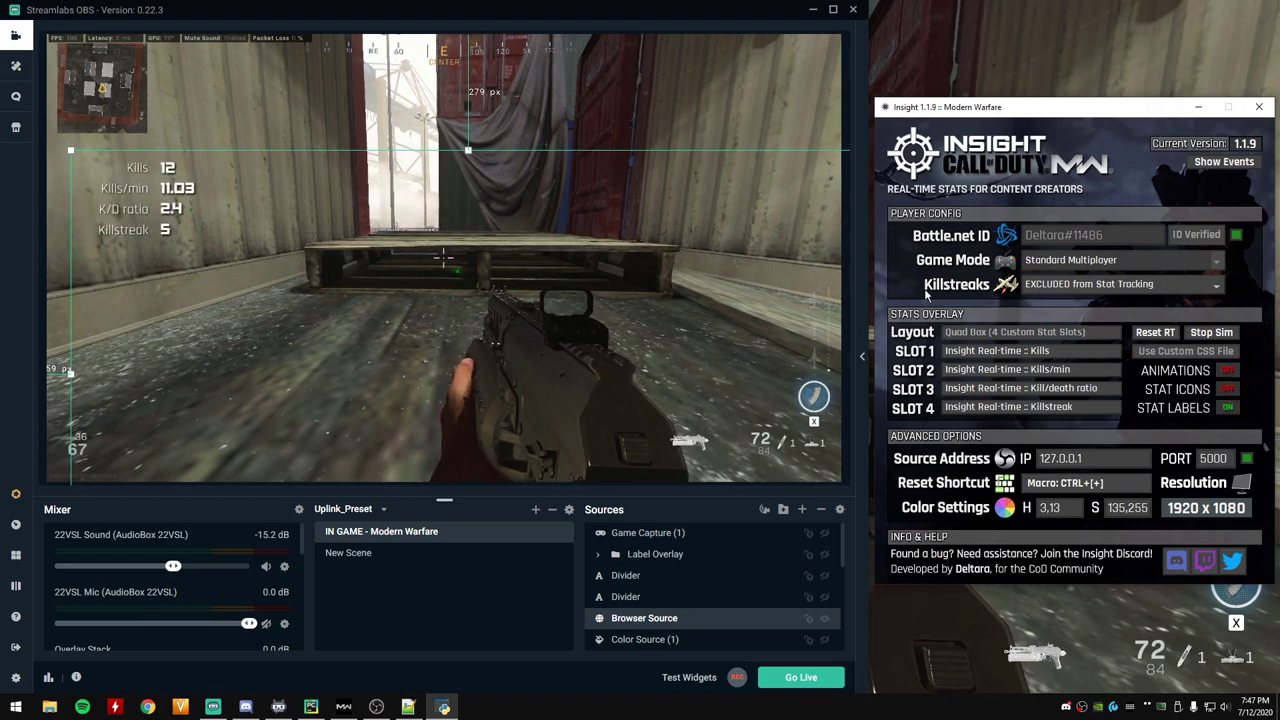
{"action": "left_click", "coordinate": [1230, 371]}
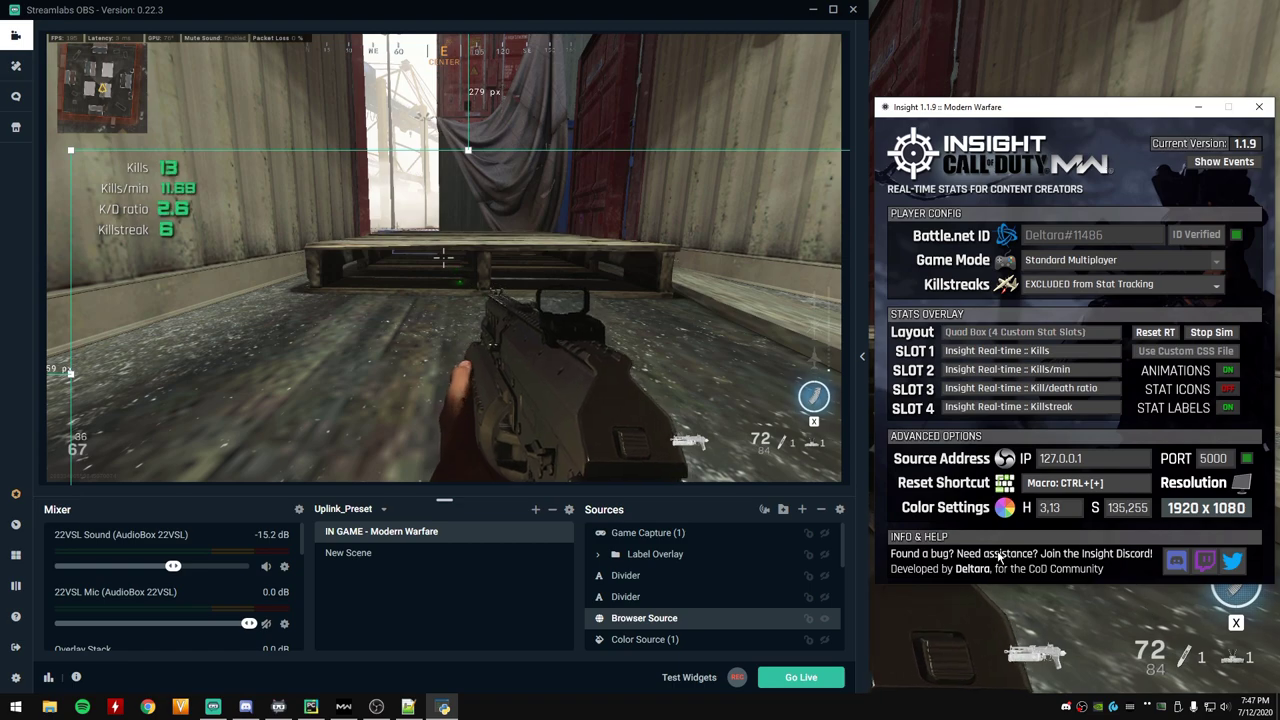
{"action": "left_click", "coordinate": [1228, 389]}
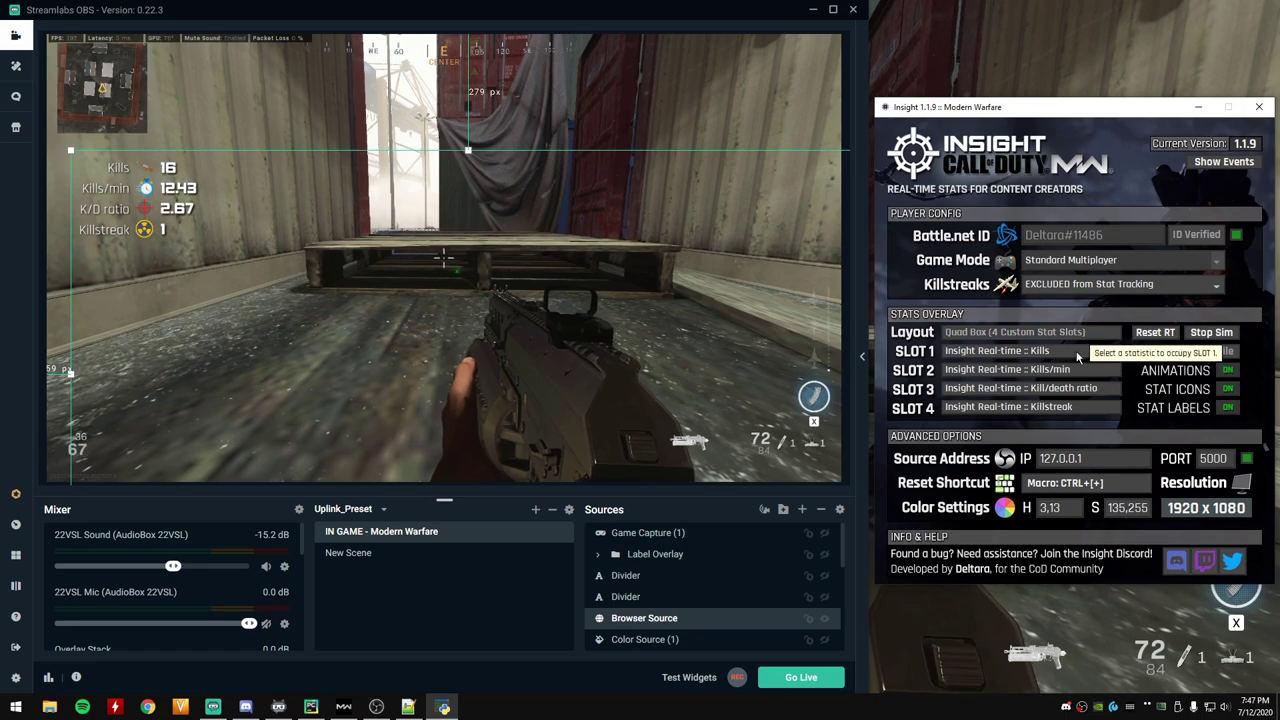
Step: Try Kills/min in slot 1, then put Kills back in slot 1
{"action": "left_click", "coordinate": [1011, 351]}
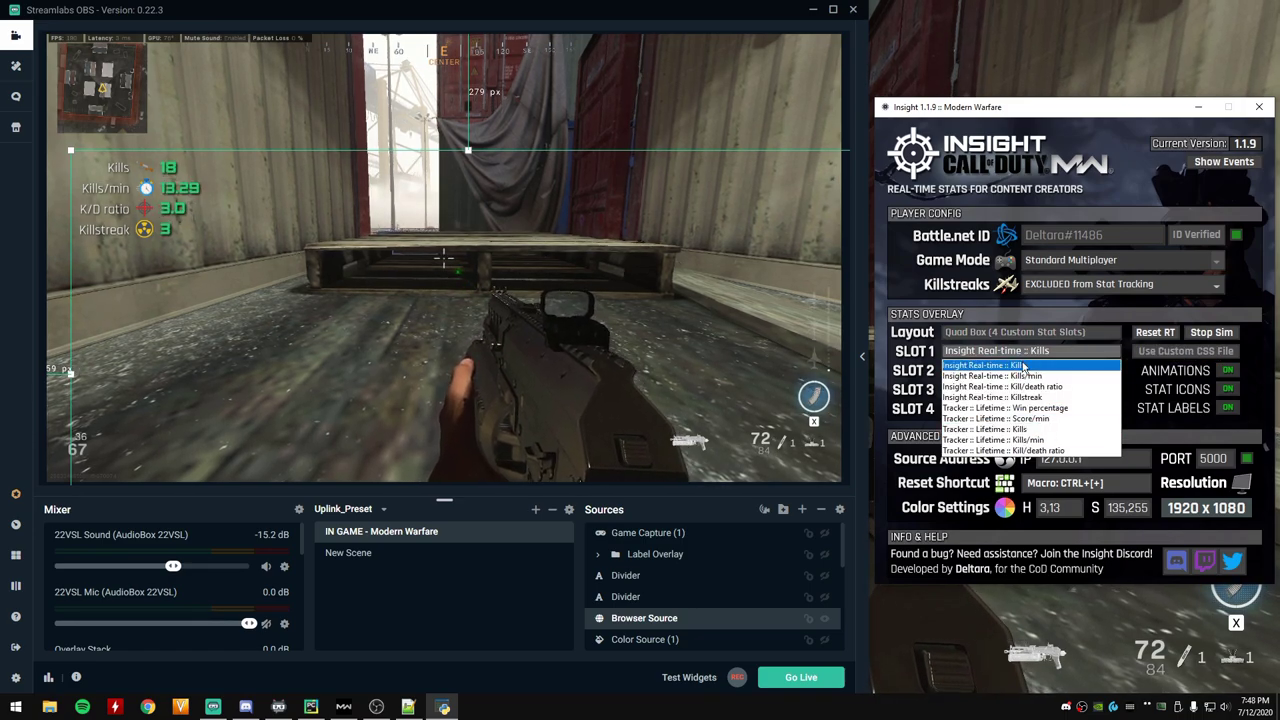
{"action": "left_click", "coordinate": [1024, 376]}
{"action": "left_click", "coordinate": [1010, 350]}
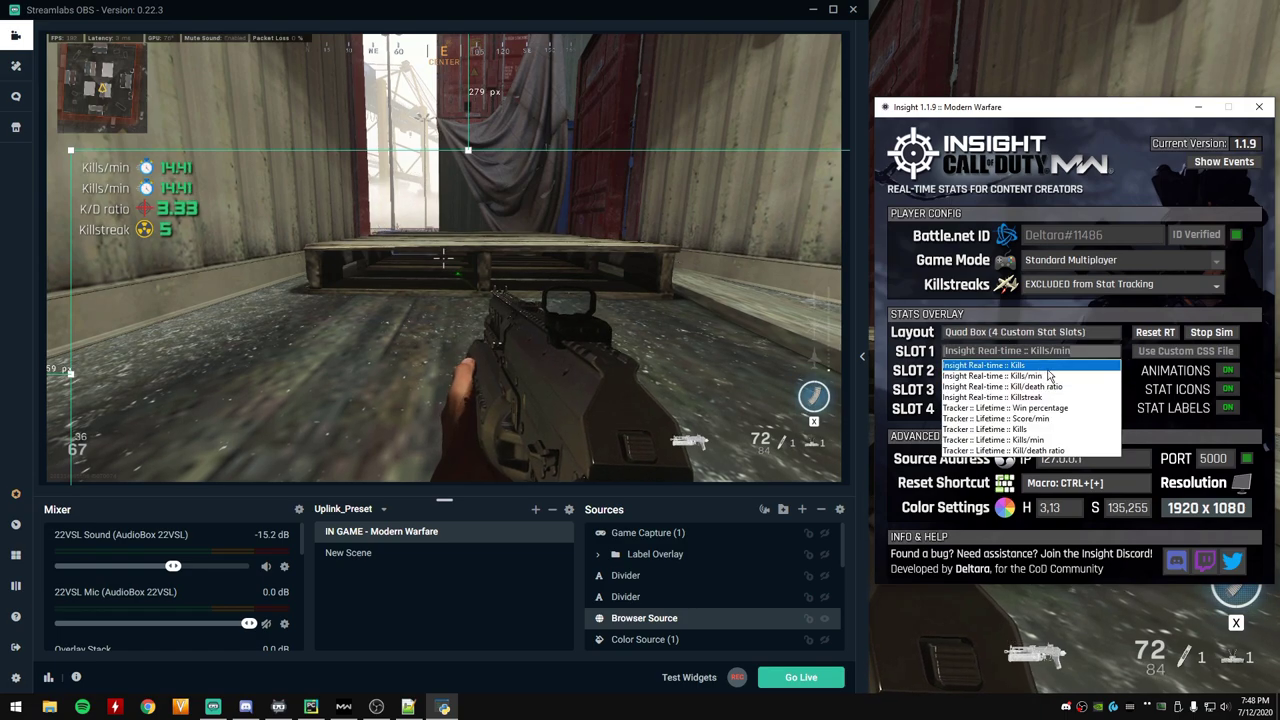
{"action": "left_click", "coordinate": [1038, 366]}
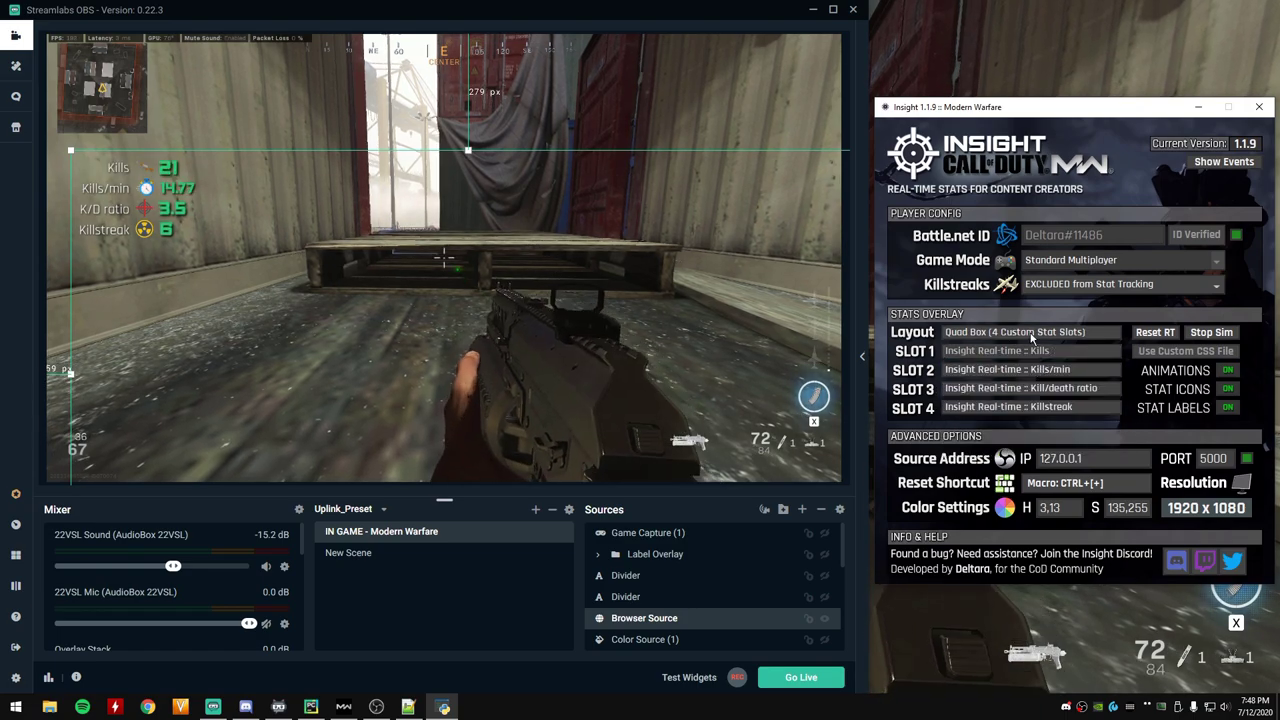
Step: Switch to Dual Box and try Killstreak, K/D ratio in slot 1, ending on Kills
{"action": "left_click", "coordinate": [1034, 331]}
{"action": "left_click", "coordinate": [1072, 381]}
{"action": "left_click", "coordinate": [1034, 352]}
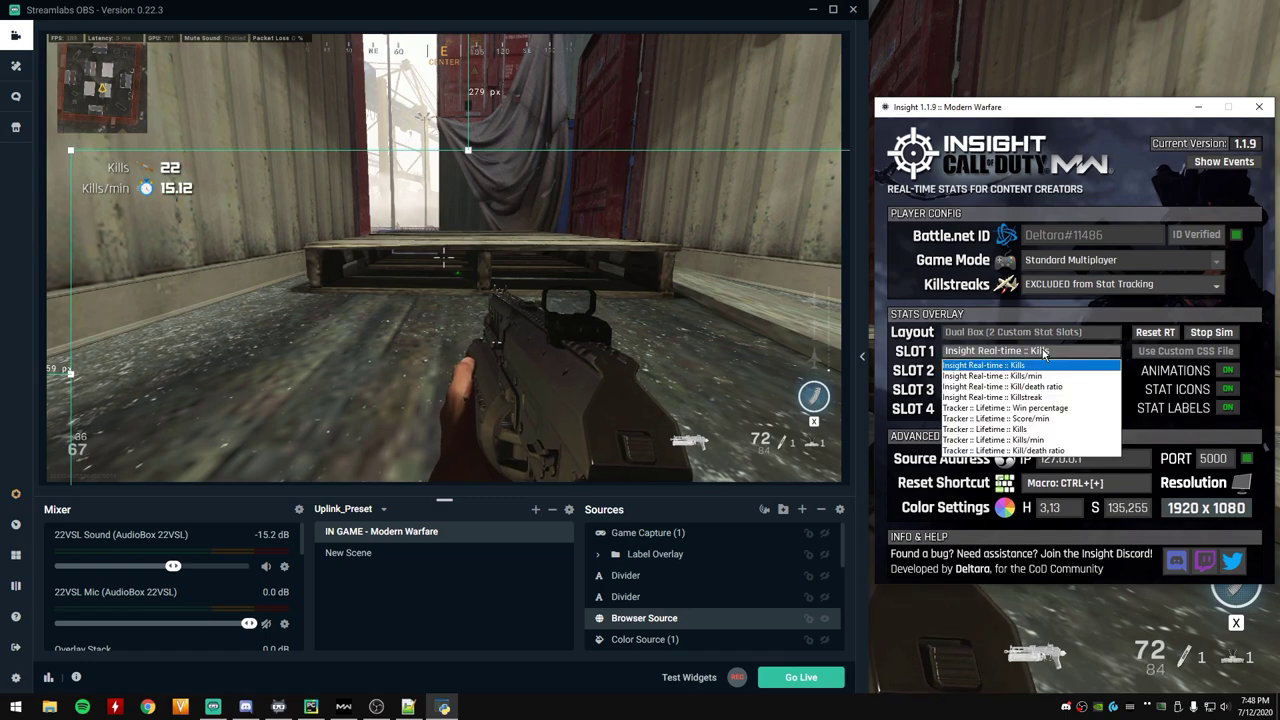
{"action": "left_click", "coordinate": [1050, 398]}
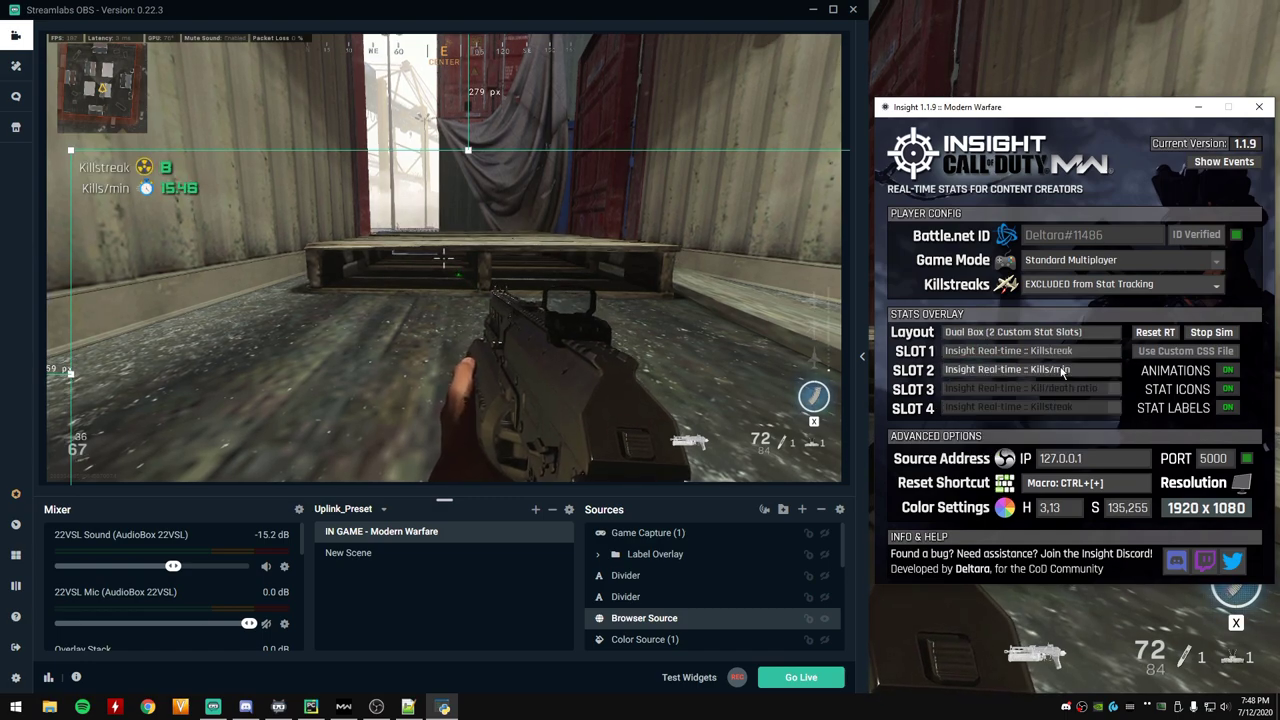
{"action": "left_click", "coordinate": [1060, 356]}
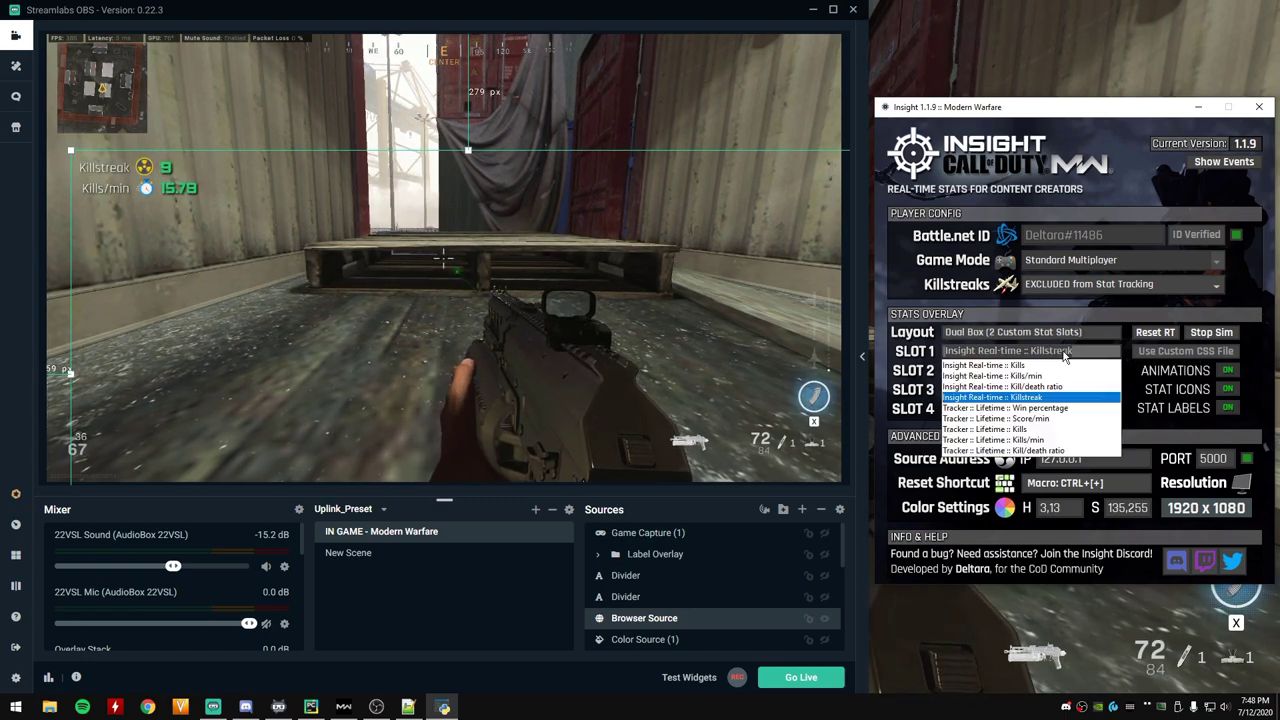
{"action": "left_click", "coordinate": [1052, 366]}
{"action": "left_click", "coordinate": [1052, 352]}
{"action": "left_click", "coordinate": [1054, 387]}
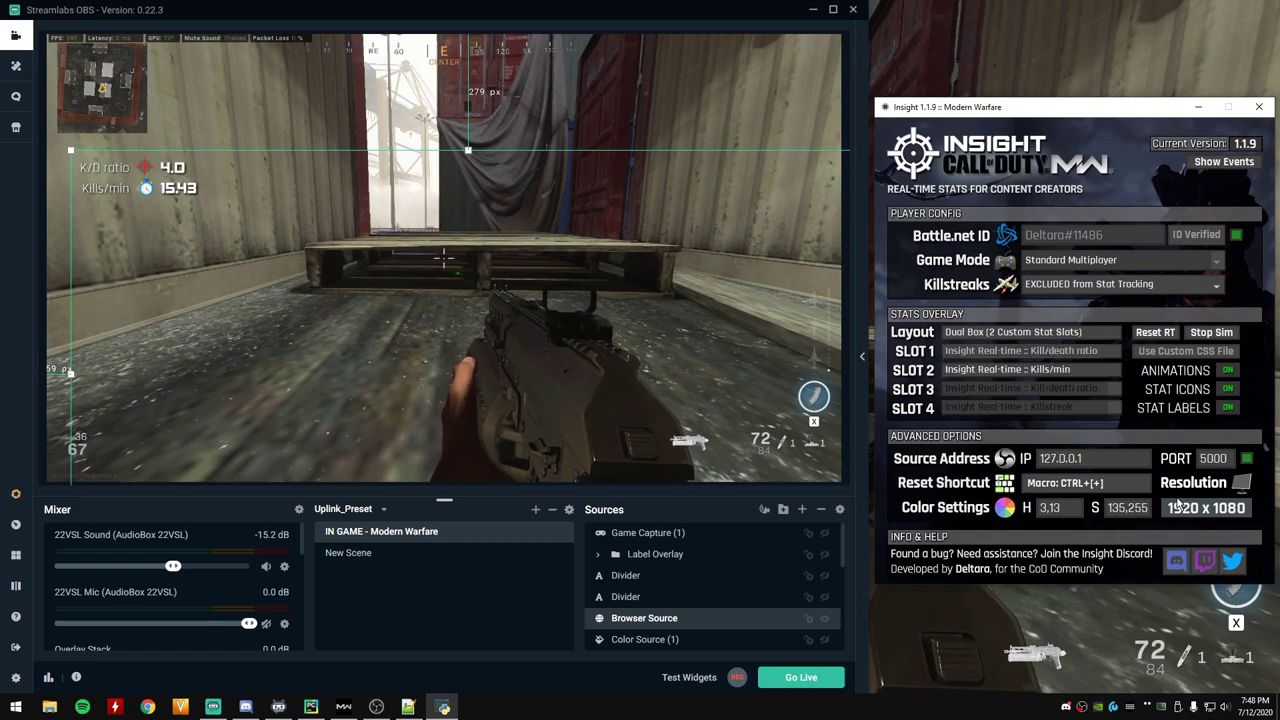
{"action": "left_click", "coordinate": [1026, 357]}
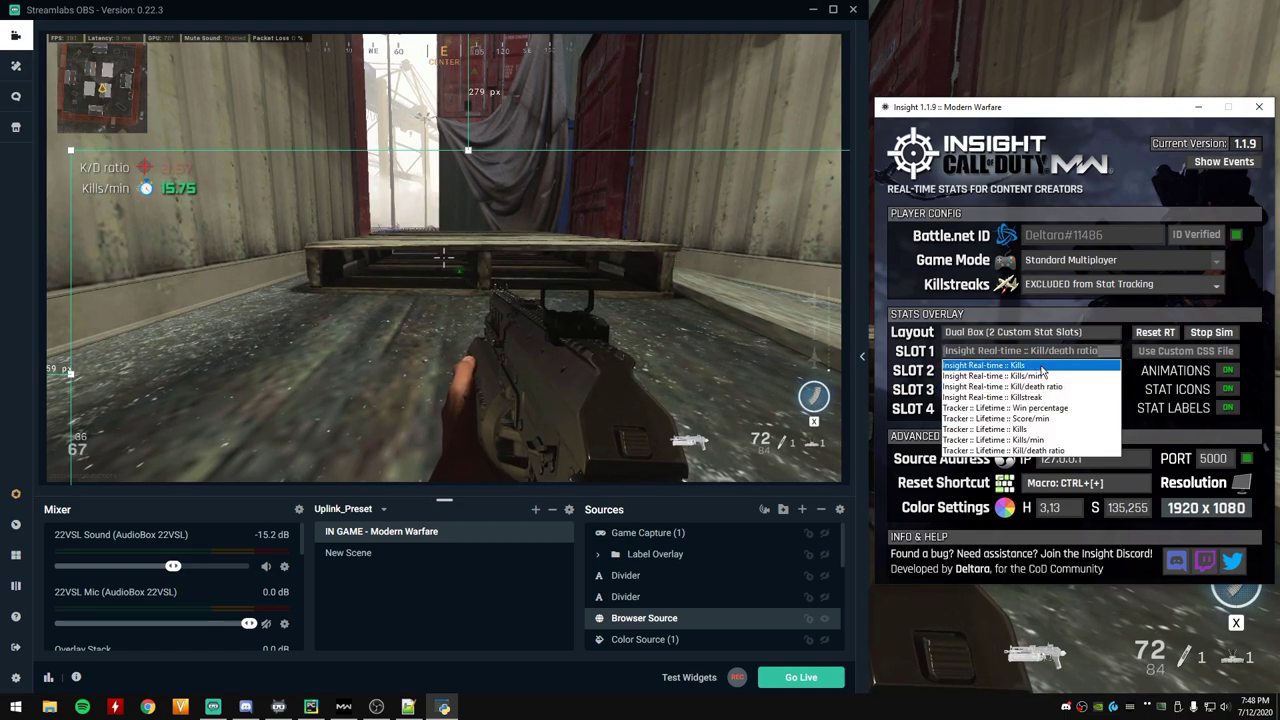
{"action": "left_click", "coordinate": [1052, 366]}
Step: Stop the simulation, try Solo Box and Full Bar, then return to Quad Box at top-left
{"action": "left_click", "coordinate": [1211, 332]}
{"action": "left_click", "coordinate": [980, 336]}
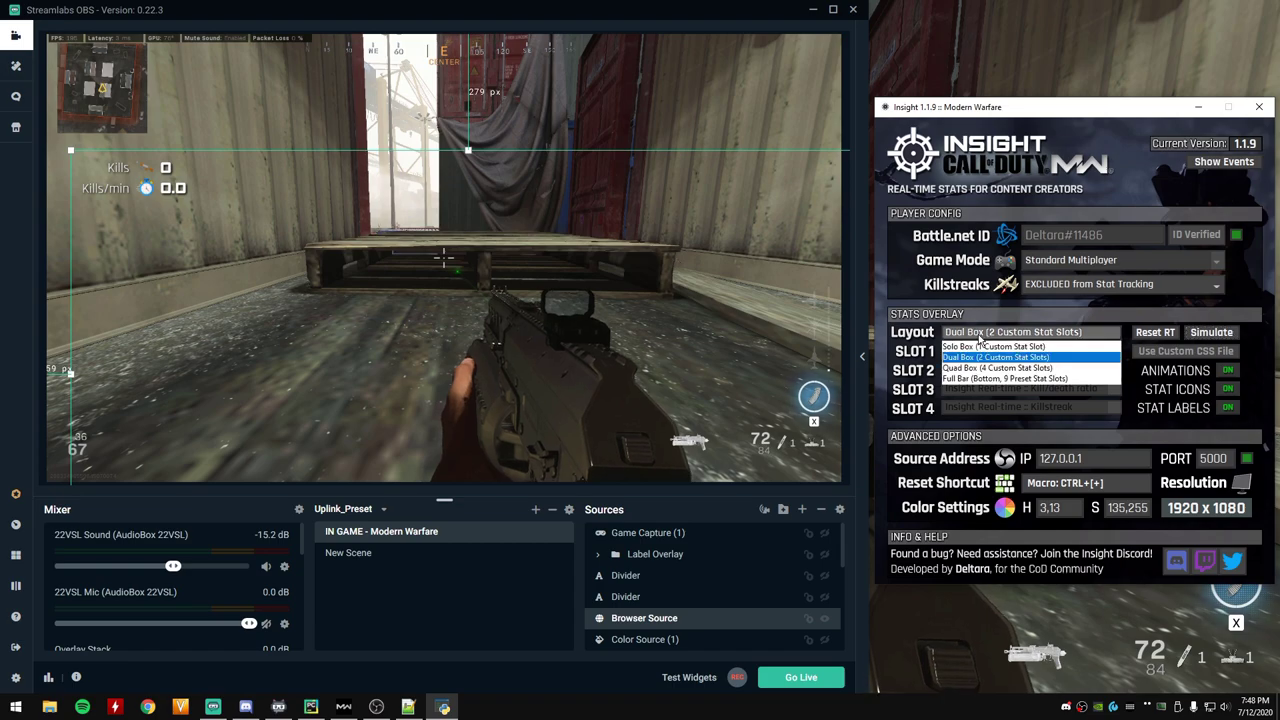
{"action": "left_click", "coordinate": [977, 347]}
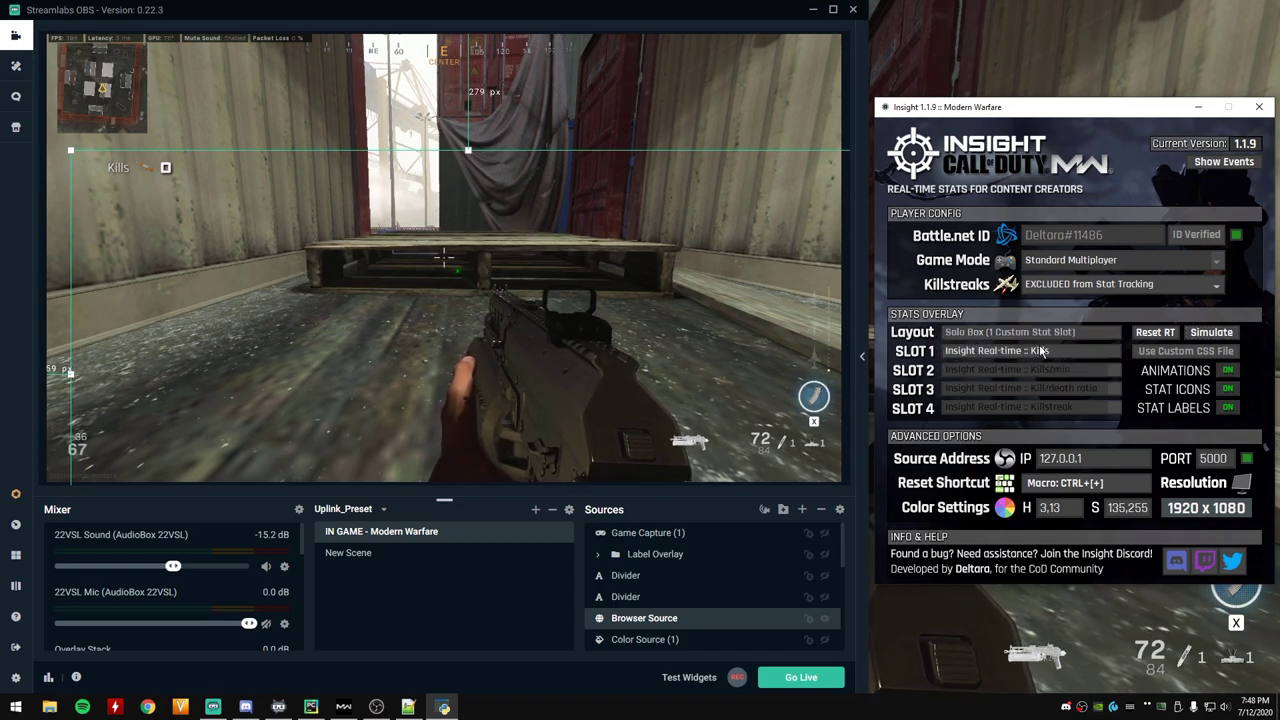
{"action": "left_click", "coordinate": [1035, 333]}
{"action": "left_click", "coordinate": [995, 380]}
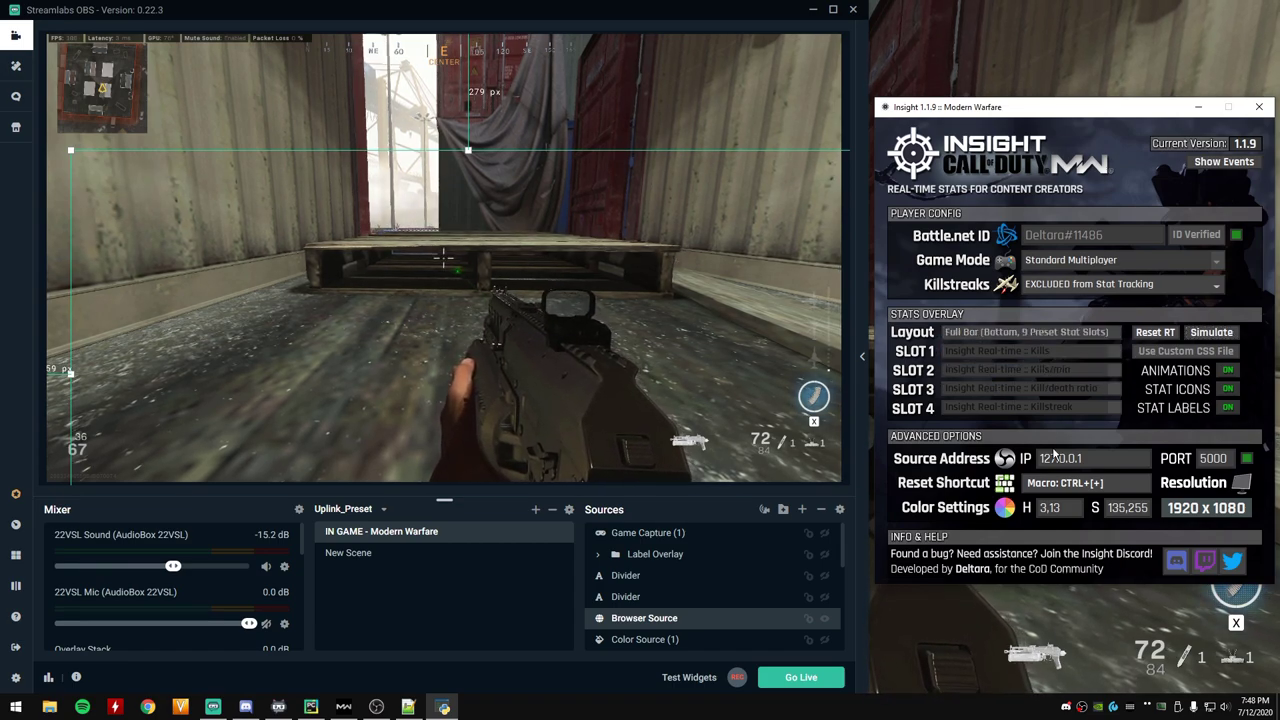
{"action": "left_click", "coordinate": [1000, 332]}
{"action": "left_click", "coordinate": [978, 368]}
{"action": "left_click_drag", "start_coordinate": [419, 296], "coordinate": [395, 181]}
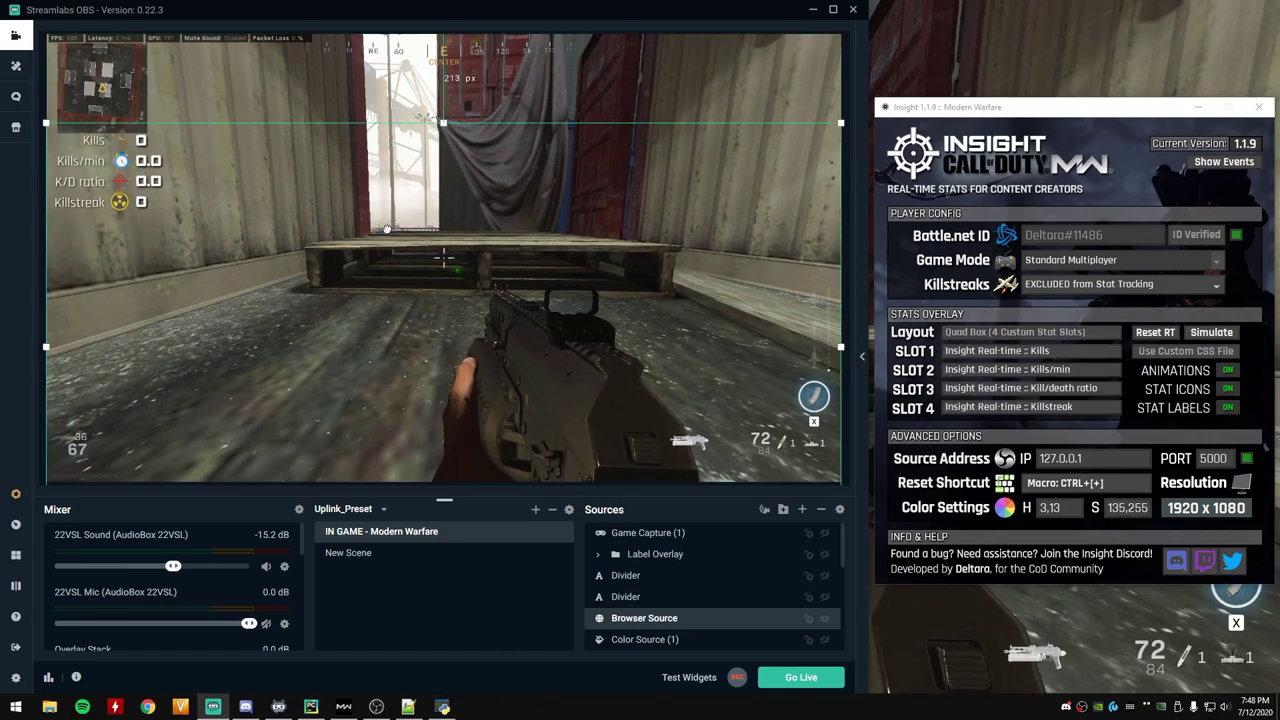
Step: Set Insight's layout to Full Bar, then select the Divider, Insight group and Browser Source
{"action": "left_click", "coordinate": [1050, 335]}
{"action": "left_click", "coordinate": [1003, 386]}
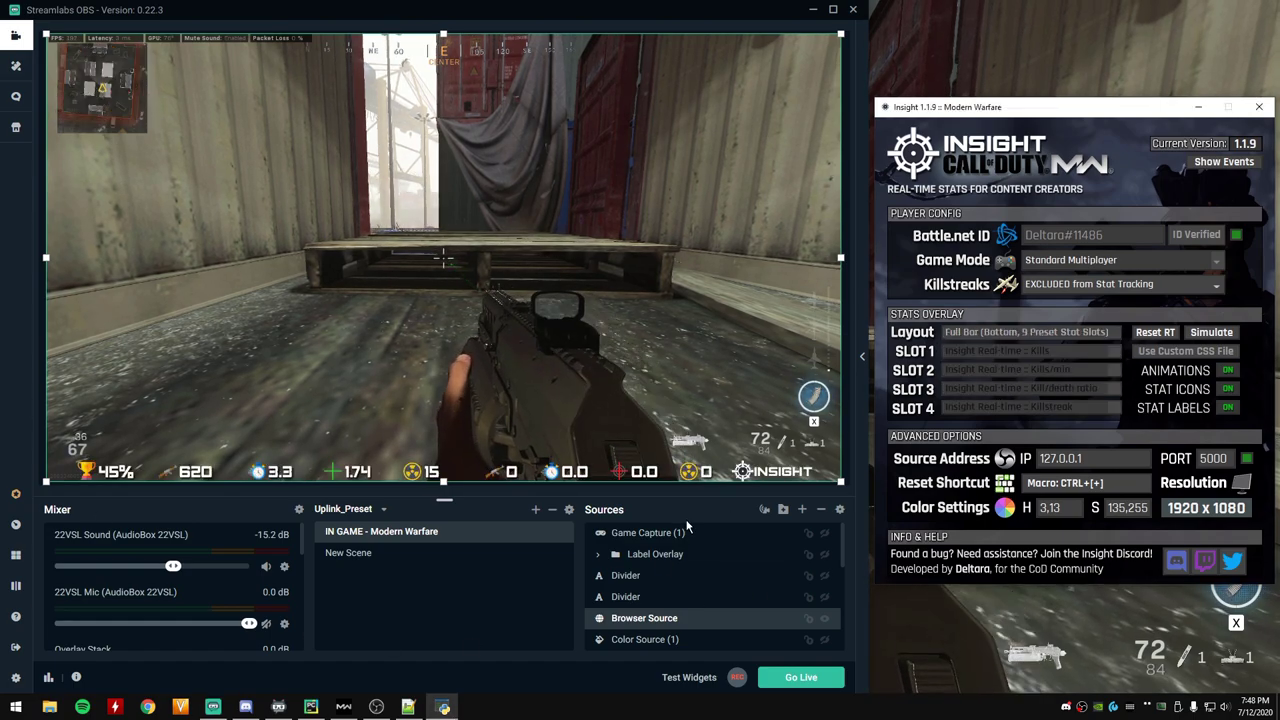
{"action": "left_click", "coordinate": [672, 580]}
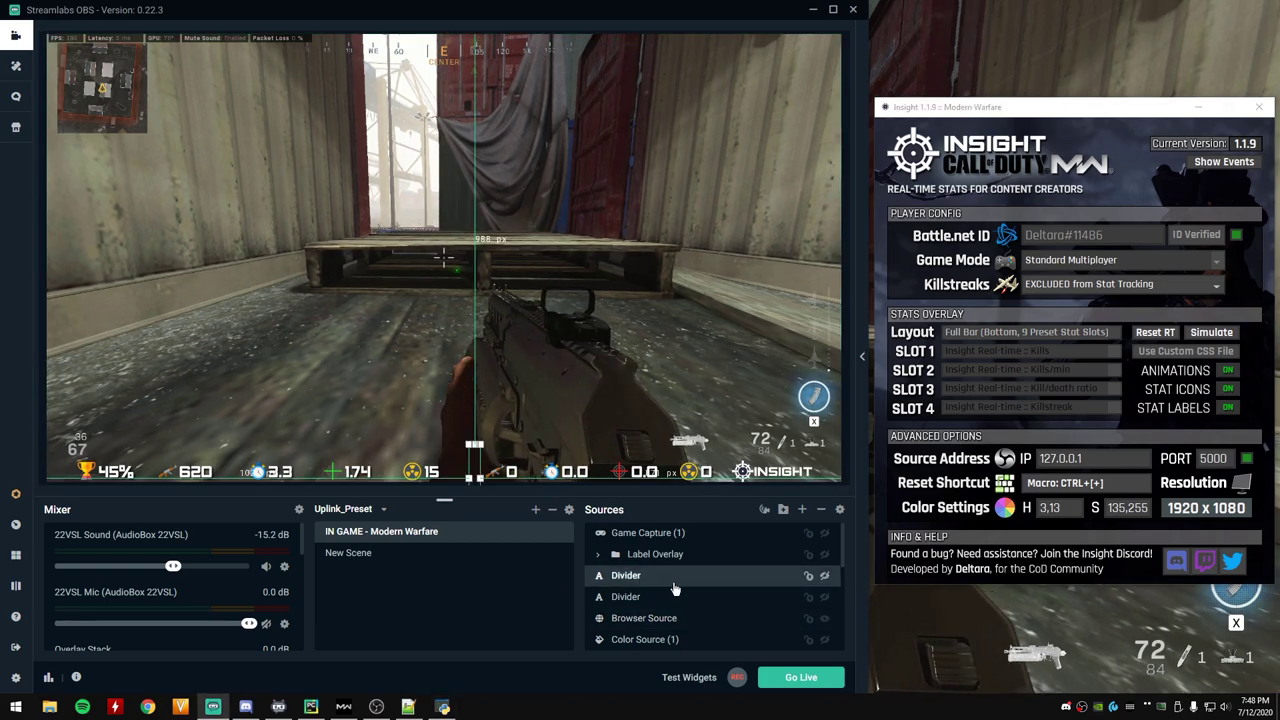
{"action": "scroll", "coordinate": [675, 590], "scroll_direction": "down", "scroll_amount": 2}
{"action": "scroll", "coordinate": [632, 588], "scroll_direction": "up", "scroll_amount": 1}
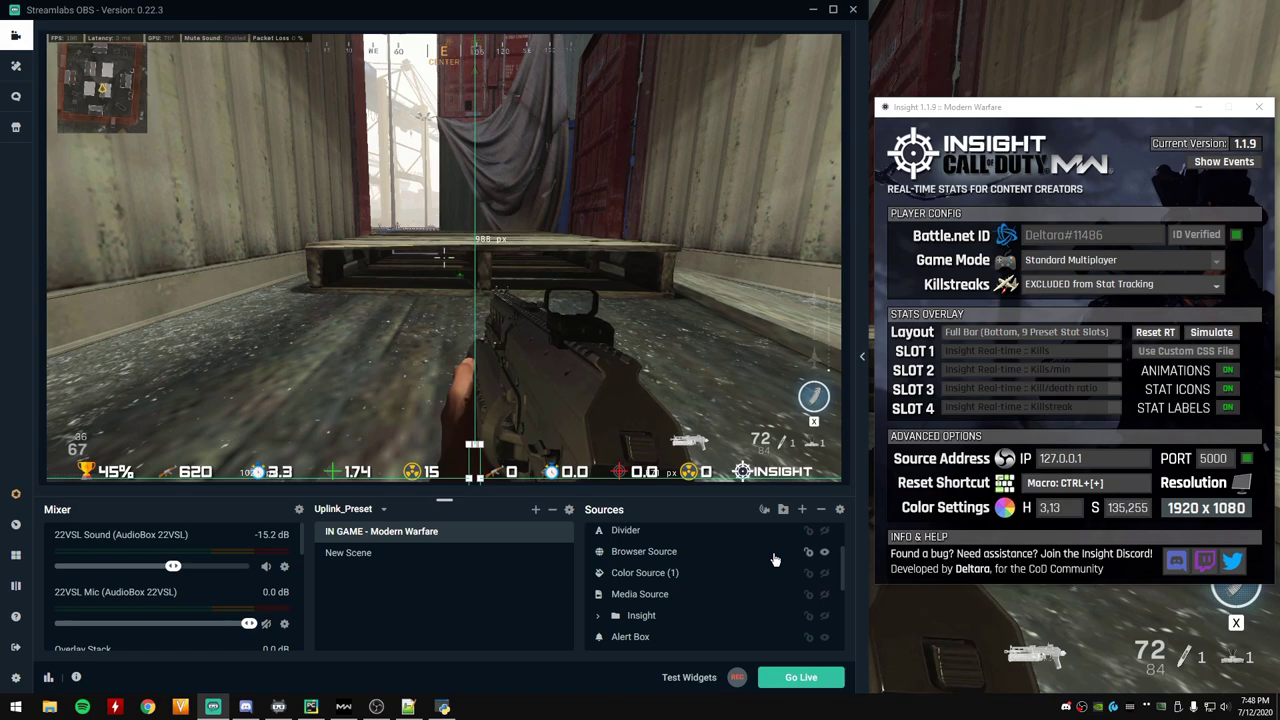
{"action": "left_click", "coordinate": [800, 615]}
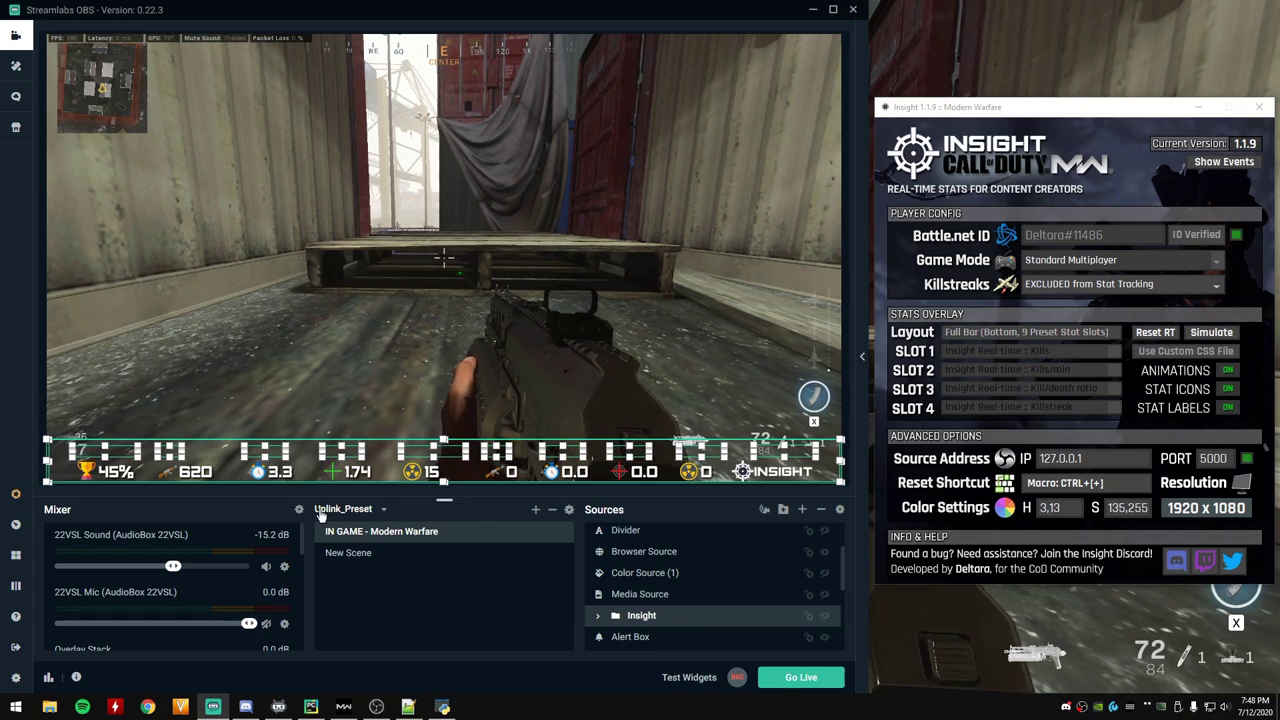
{"action": "left_click", "coordinate": [730, 306]}
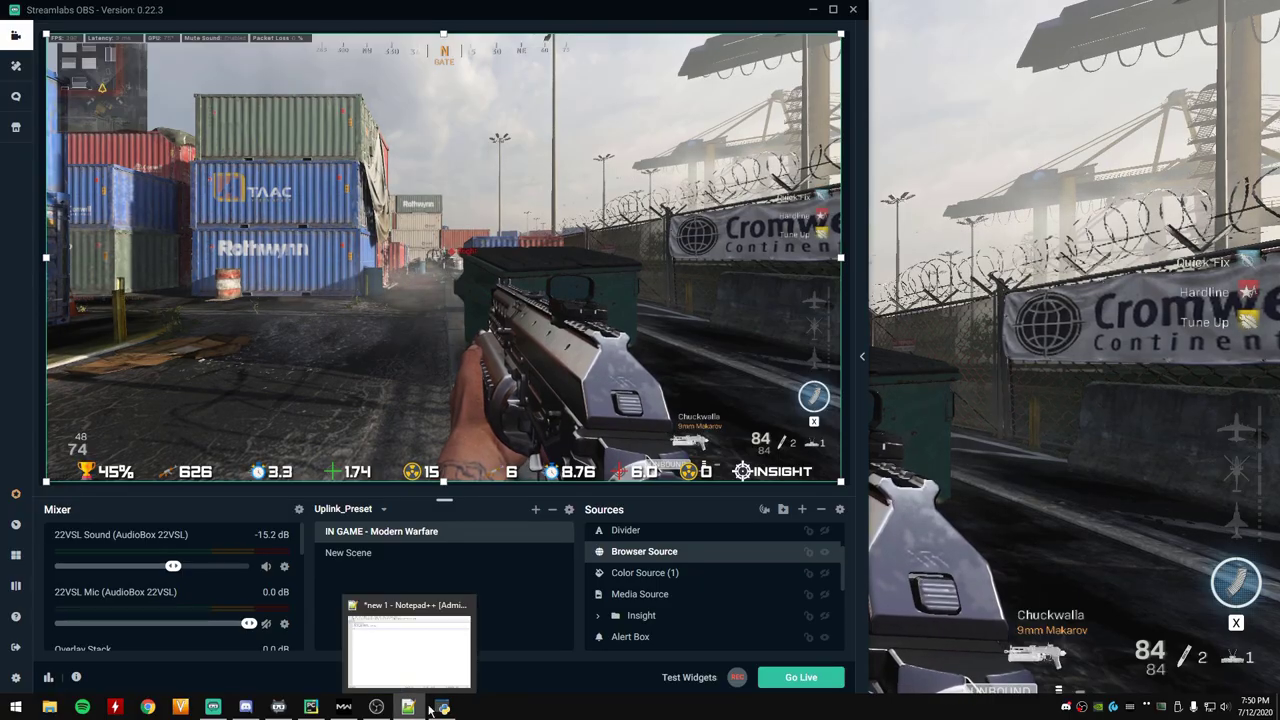
Step: Bring the Insight window back to the front from the Windows taskbar
{"action": "left_click", "coordinate": [443, 707]}
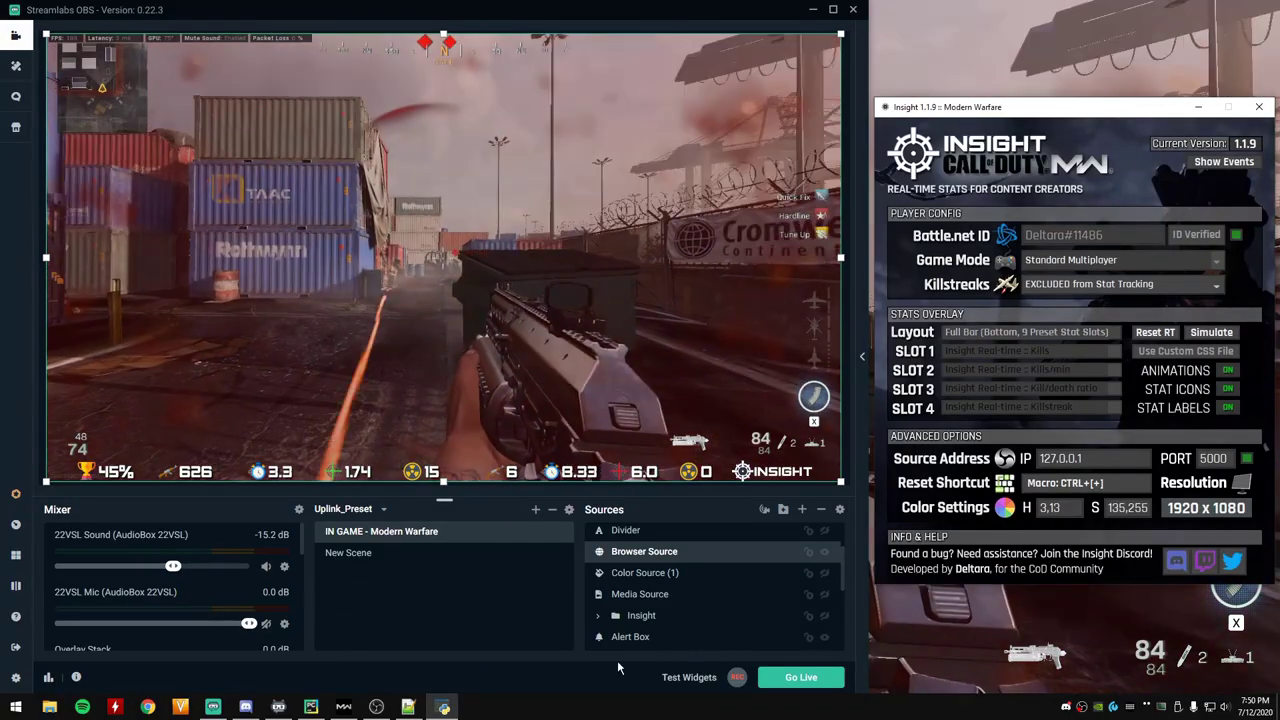